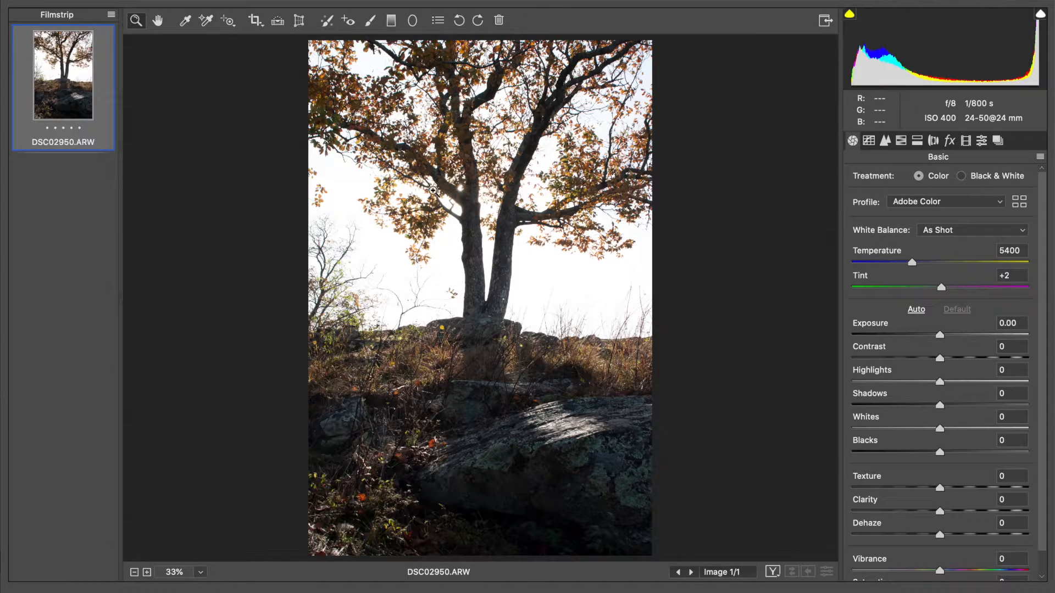
pyautogui.moveTo(928, 337); pyautogui.dragTo(897, 333)
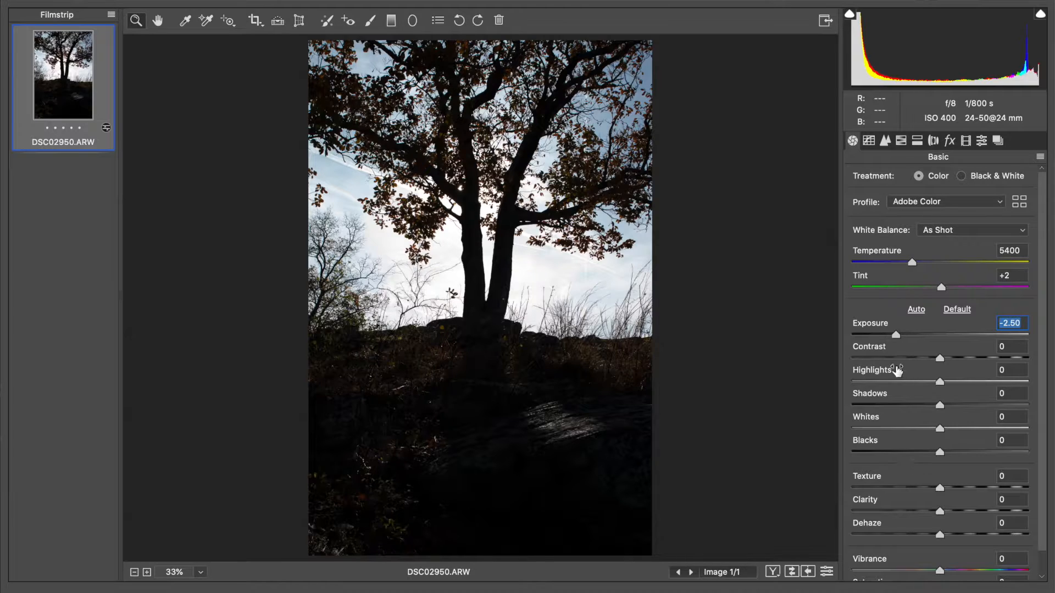
pyautogui.moveTo(881, 402); pyautogui.dragTo(851, 398)
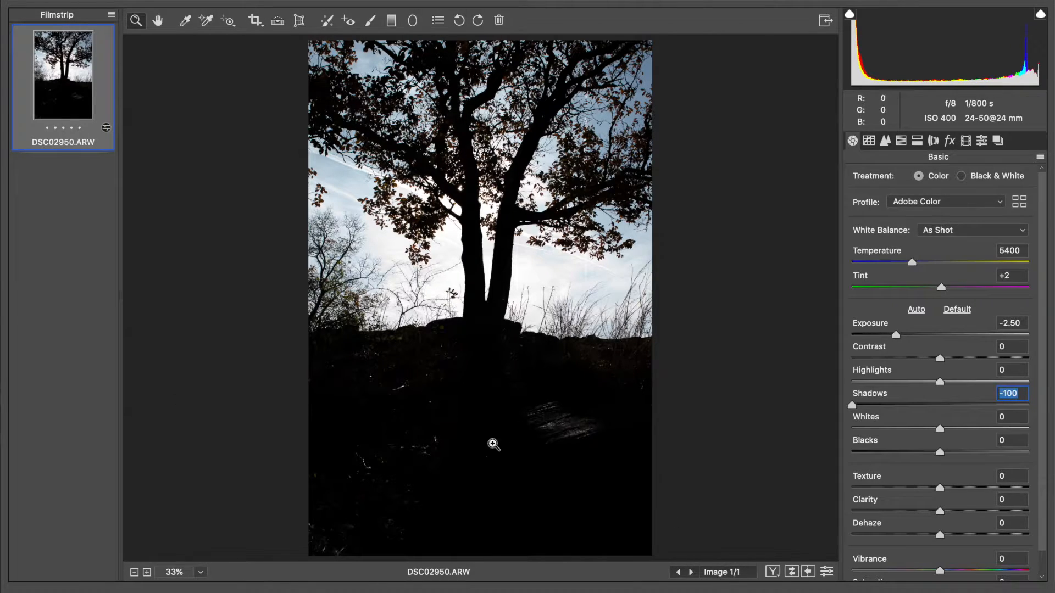
pyautogui.click(256, 21)
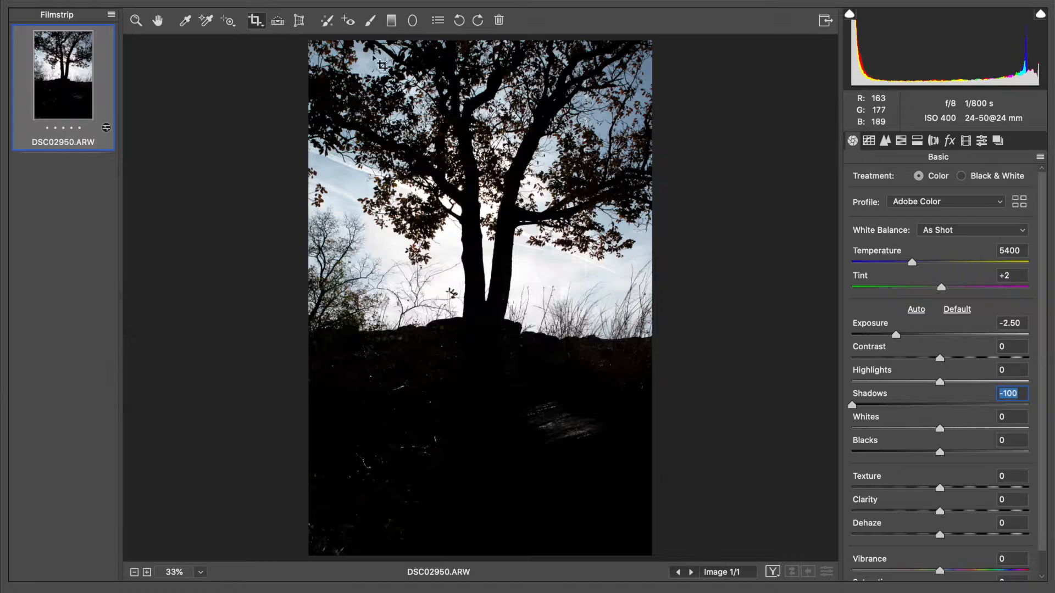
pyautogui.moveTo(308, 40); pyautogui.dragTo(737, 476)
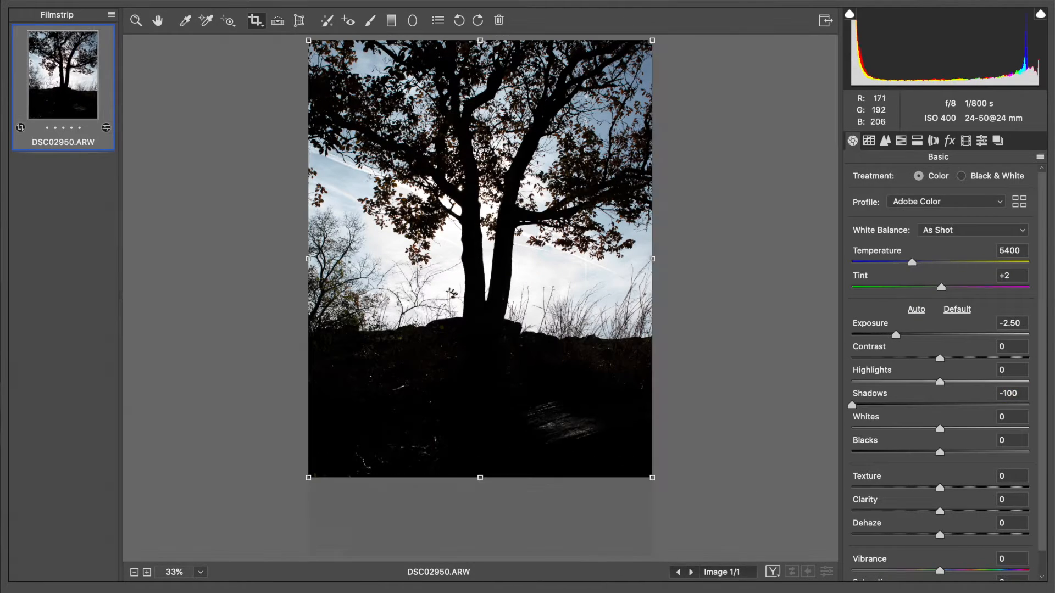
pyautogui.click(165, 19)
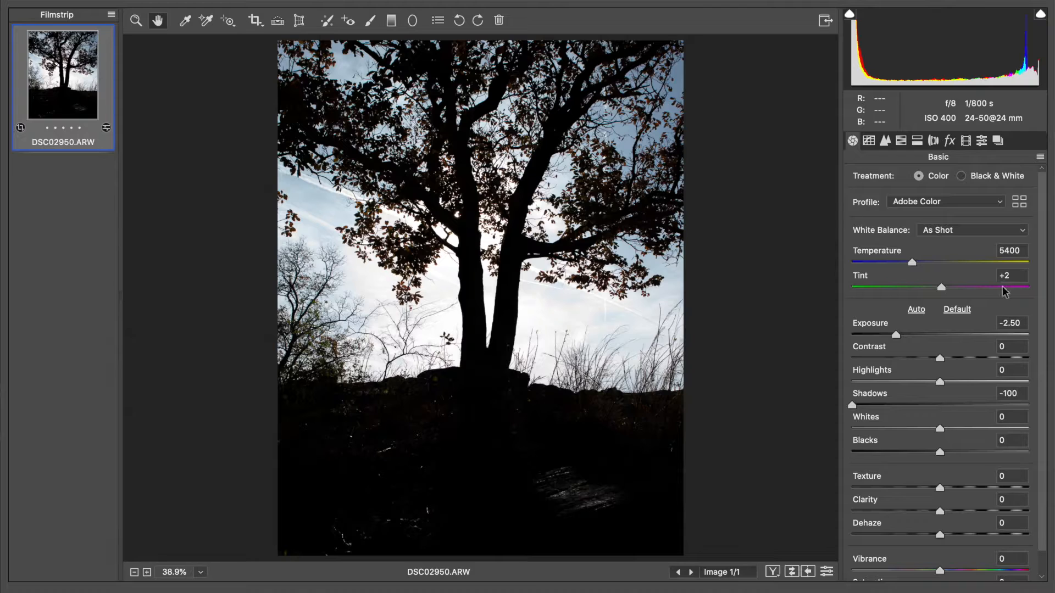
pyautogui.moveTo(973, 385); pyautogui.dragTo(1044, 378)
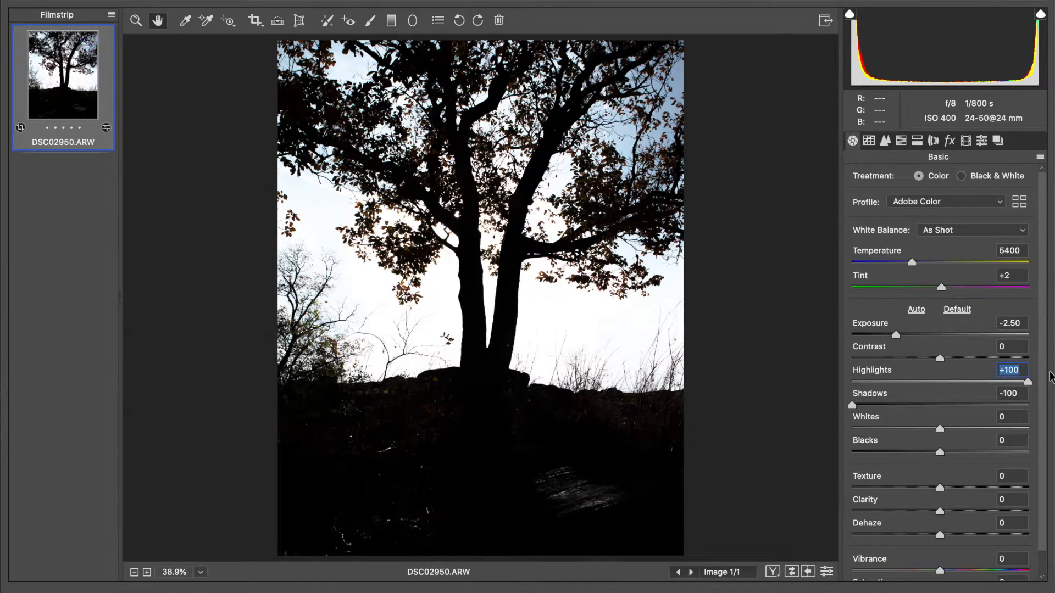
pyautogui.moveTo(964, 429); pyautogui.dragTo(1049, 428)
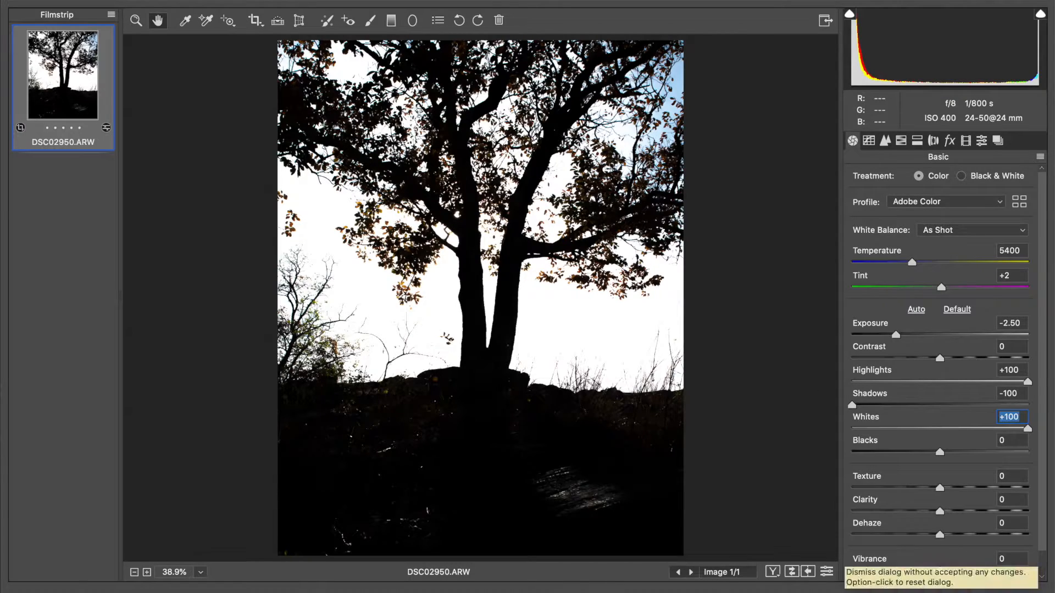
pyautogui.click(857, 586)
# - Switch to Adobe Bridge and open DSC02950.ARW in Camera Raw again
pyautogui.click(467, 582)
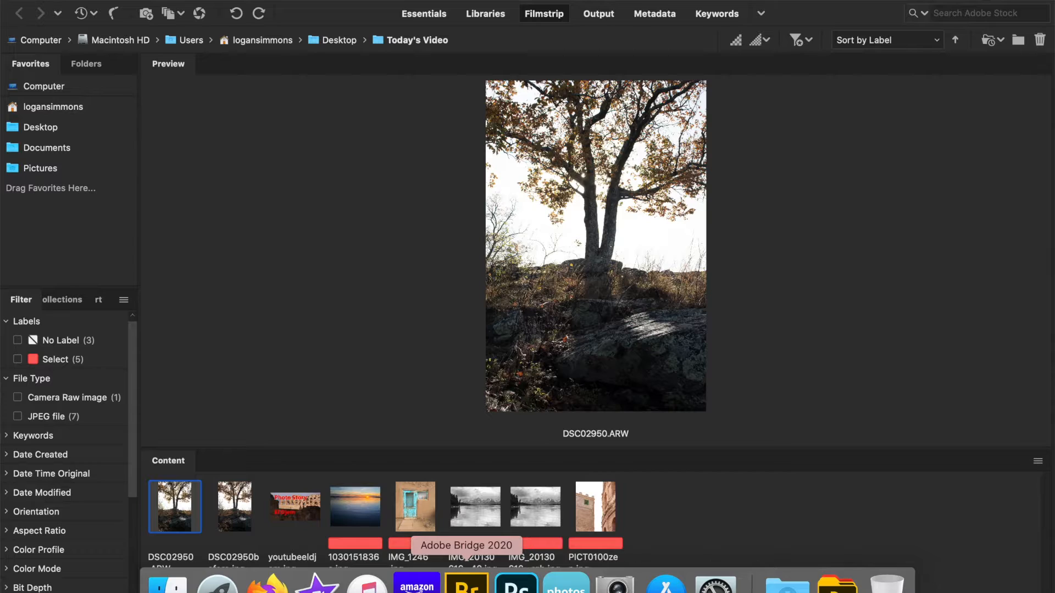
pyautogui.doubleClick(174, 518)
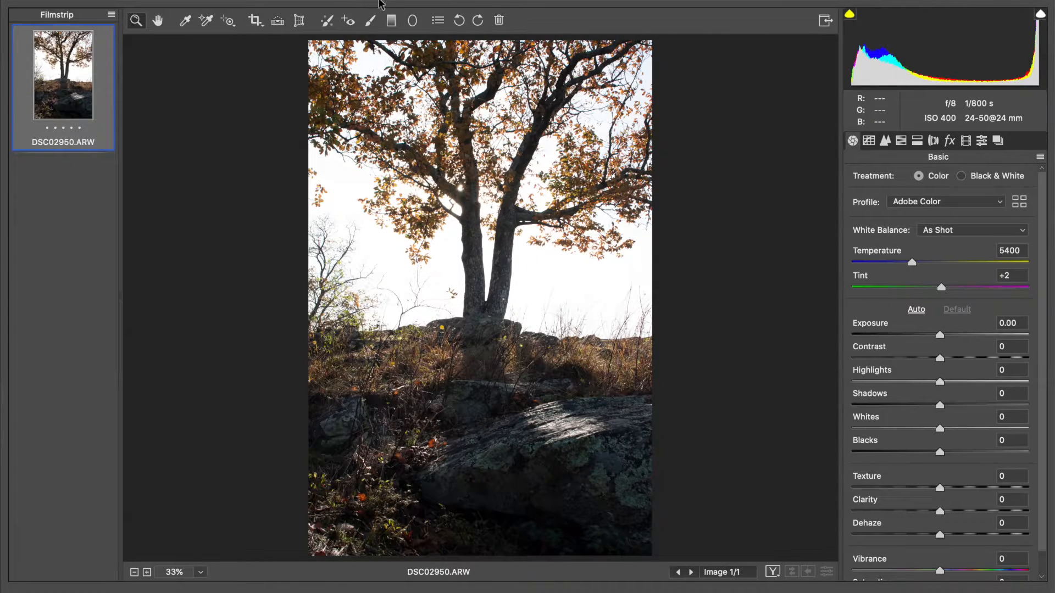
# - Set up the Adjustment Brush with contrast 0 and exposure -1.00
pyautogui.click(376, 22)
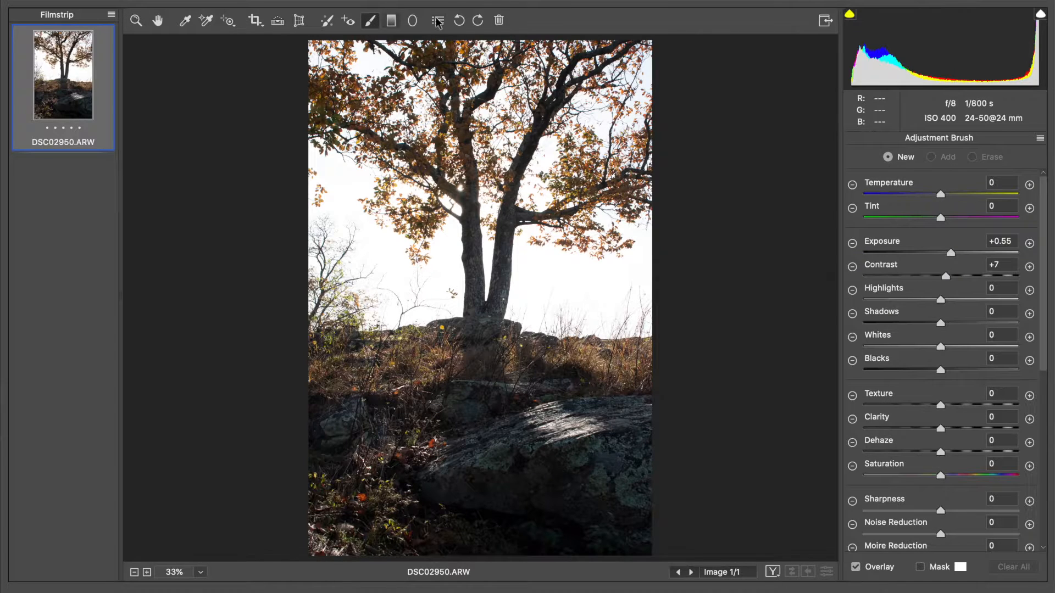
pyautogui.write('0')
pyautogui.click(1011, 262)
pyautogui.click(929, 251)
pyautogui.moveTo(928, 251); pyautogui.dragTo(925, 251)
pyautogui.moveTo(923, 256); pyautogui.dragTo(923, 254)
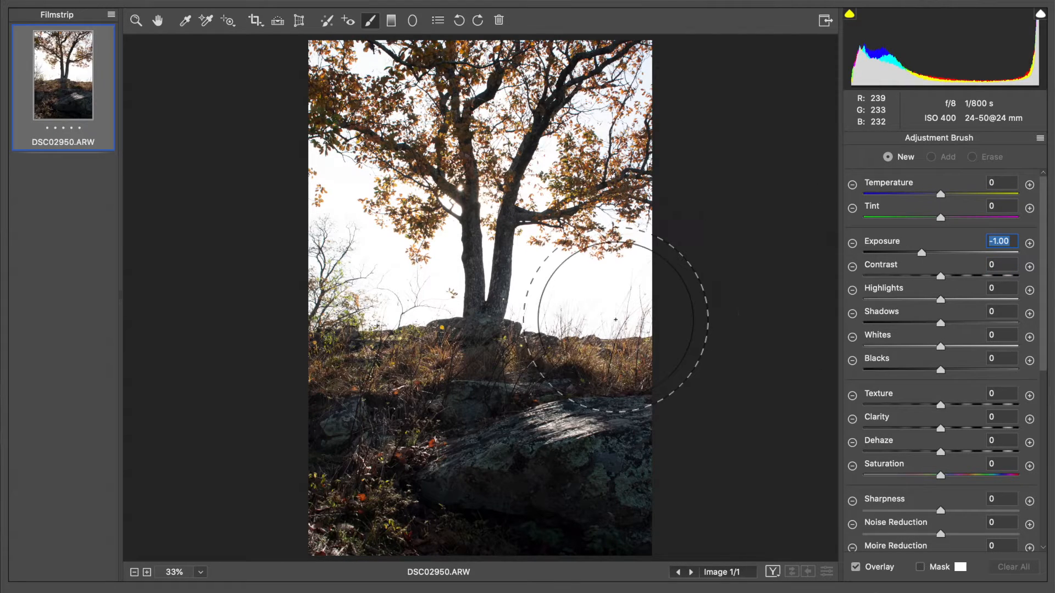
# - Paint the darkening adjustment with a smaller brush over the grass below the tree and the ground beside the large rock
pyautogui.press('[')
pyautogui.press('[')
pyautogui.press('[')
pyautogui.press('[')
pyautogui.press('[')
pyautogui.press('[')
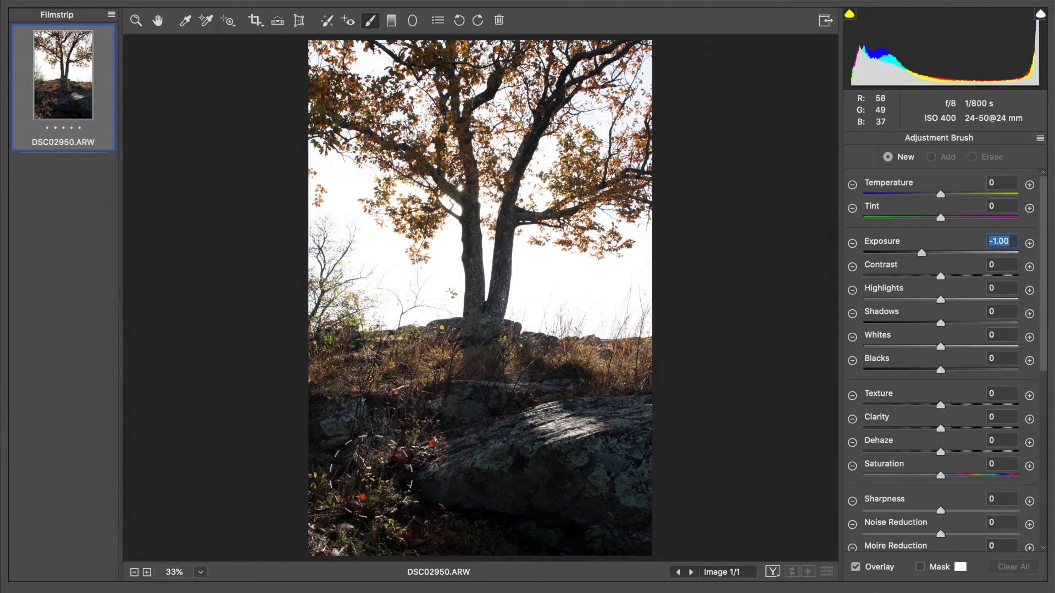
pyautogui.press('[')
pyautogui.press('[')
pyautogui.moveTo(655, 364)
pyautogui.mouseDown()
pyautogui.moveTo(655, 364)
pyautogui.moveTo(417, 362)
pyautogui.moveTo(354, 390)
pyautogui.moveTo(307, 374)
pyautogui.mouseUp()
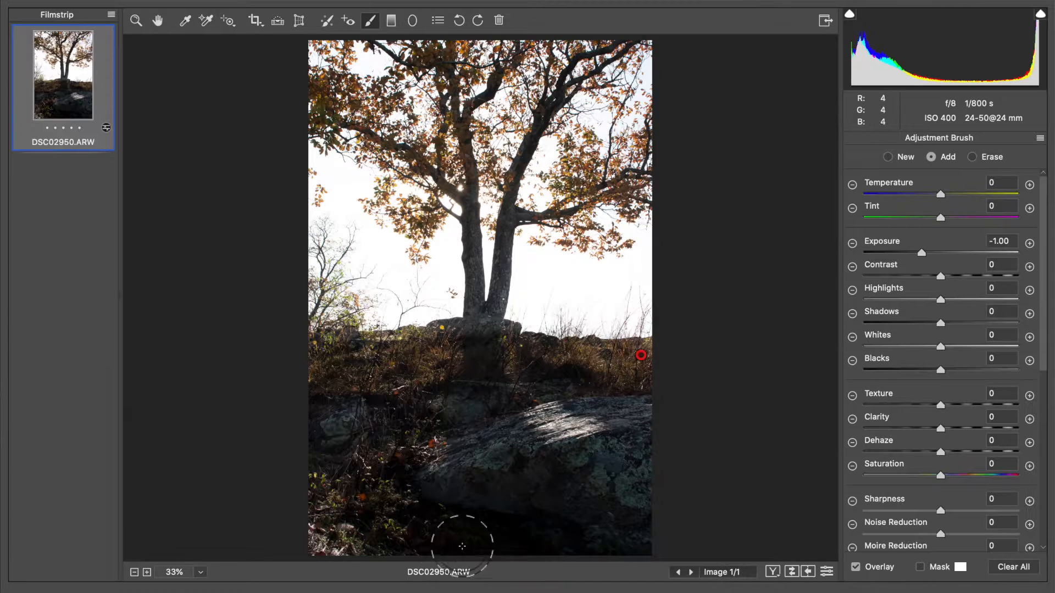
pyautogui.moveTo(384, 544)
pyautogui.mouseDown()
pyautogui.moveTo(330, 516)
pyautogui.moveTo(316, 484)
pyautogui.moveTo(317, 545)
pyautogui.moveTo(367, 478)
pyautogui.moveTo(377, 436)
pyautogui.mouseUp()
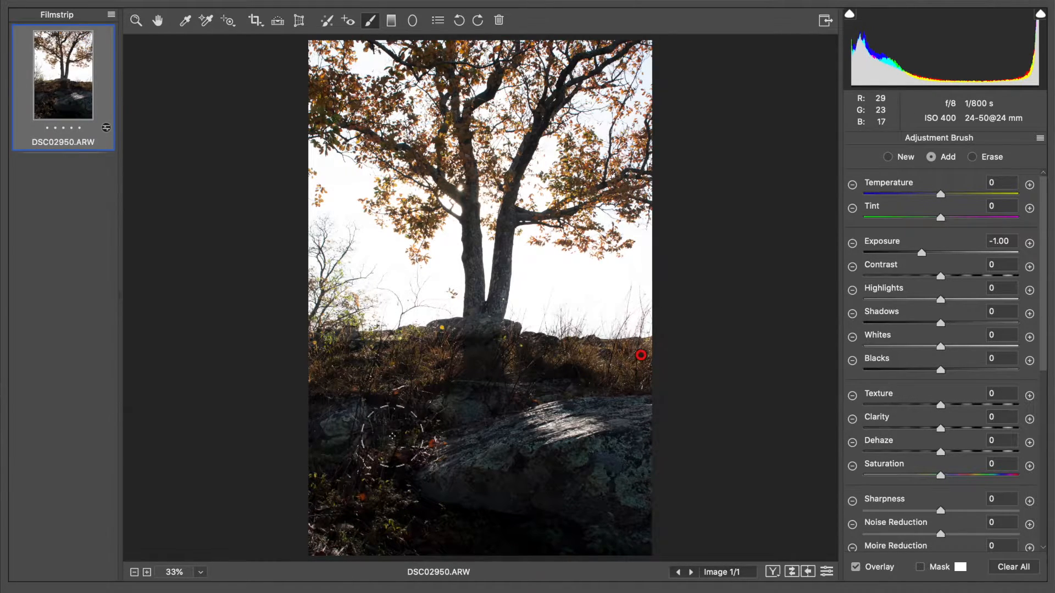
pyautogui.moveTo(385, 379)
pyautogui.mouseDown()
pyautogui.moveTo(302, 358)
pyautogui.moveTo(318, 354)
pyautogui.mouseUp()
pyautogui.moveTo(431, 354)
pyautogui.mouseDown()
pyautogui.moveTo(403, 362)
pyautogui.moveTo(456, 338)
pyautogui.moveTo(649, 363)
pyautogui.mouseUp()
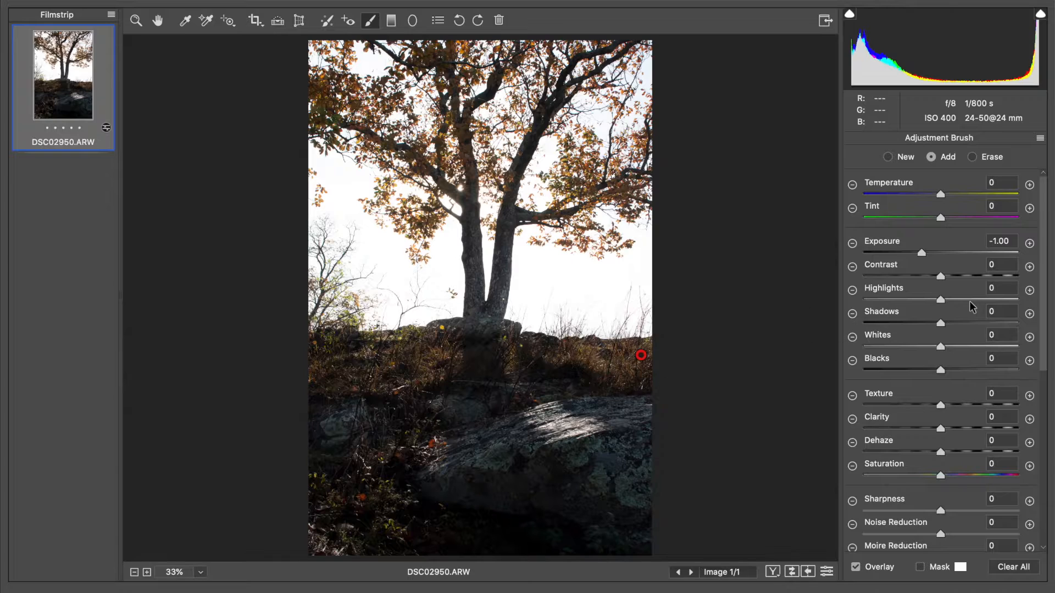
# - Set the painted foreground's exposure to -1.60 and switch the brush to erase mode
pyautogui.moveTo(911, 255)
pyautogui.mouseDown()
pyautogui.moveTo(858, 261)
pyautogui.moveTo(909, 267)
pyautogui.mouseUp()
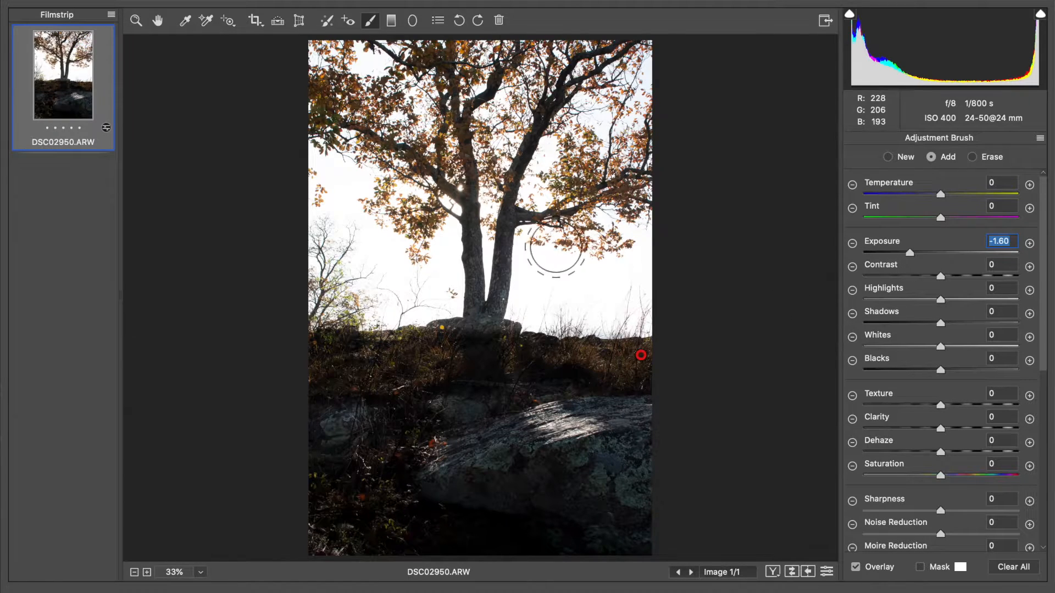
pyautogui.click(972, 158)
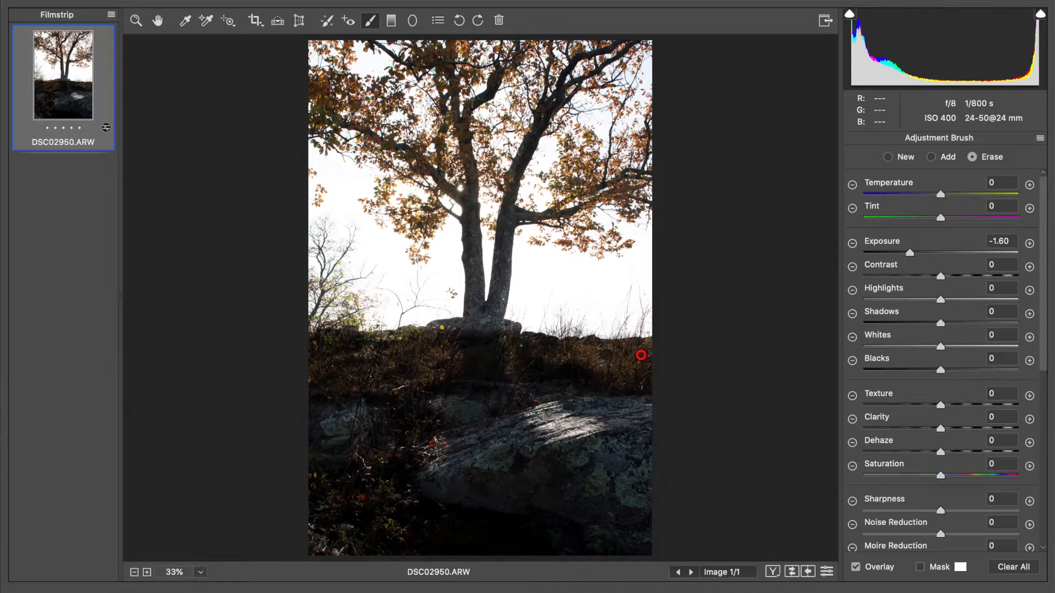
# - Set the whole photo's clarity to +14 and texture to +13
pyautogui.click(158, 21)
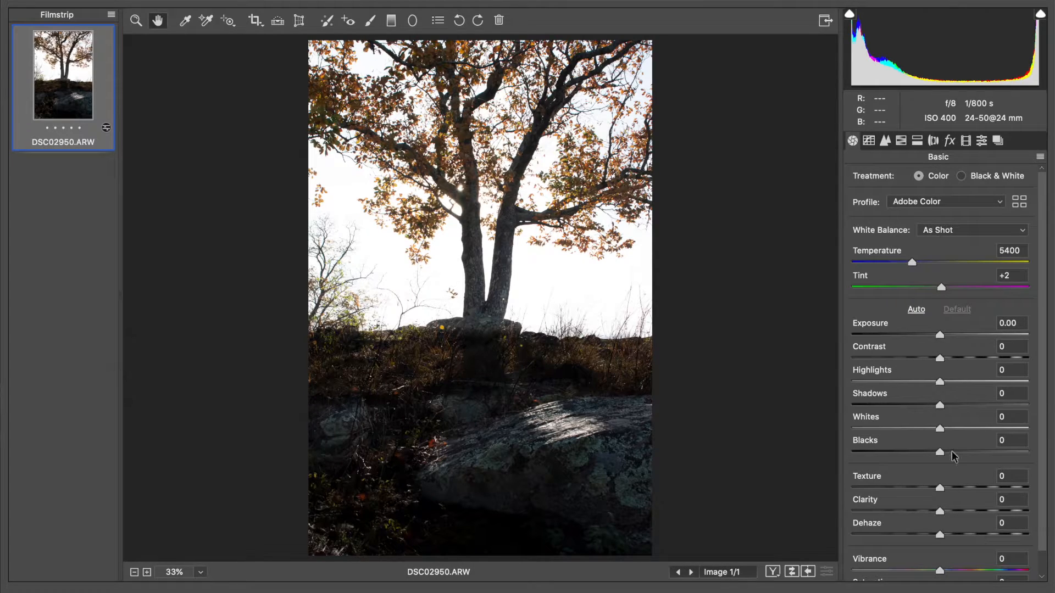
pyautogui.click(954, 512)
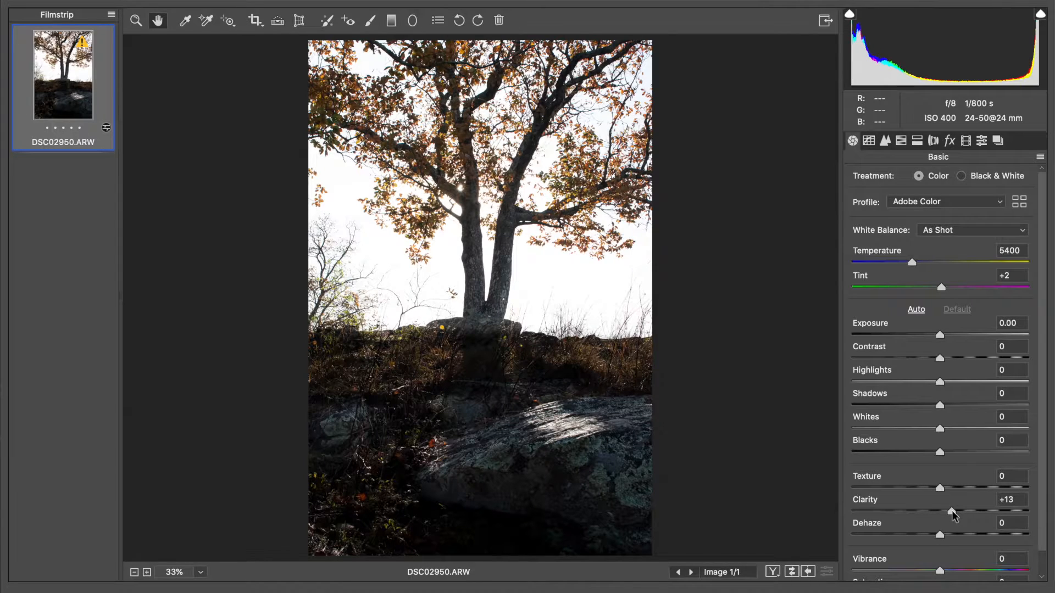
pyautogui.click(952, 512)
pyautogui.click(951, 488)
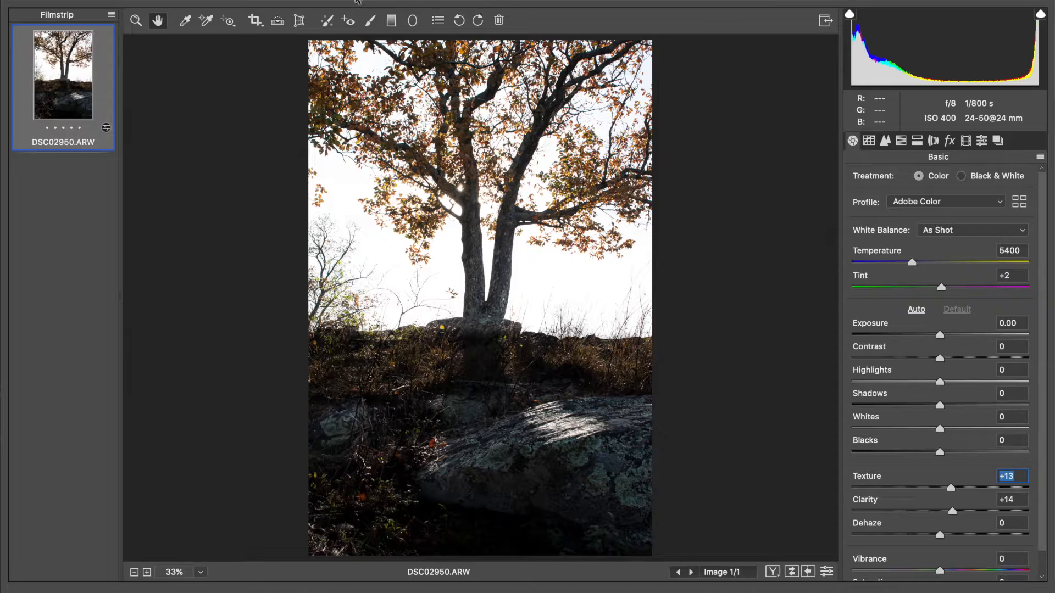
# - Select the existing foreground brush adjustment and set its exposure to -2.15
pyautogui.click(369, 20)
pyautogui.moveTo(641, 357)
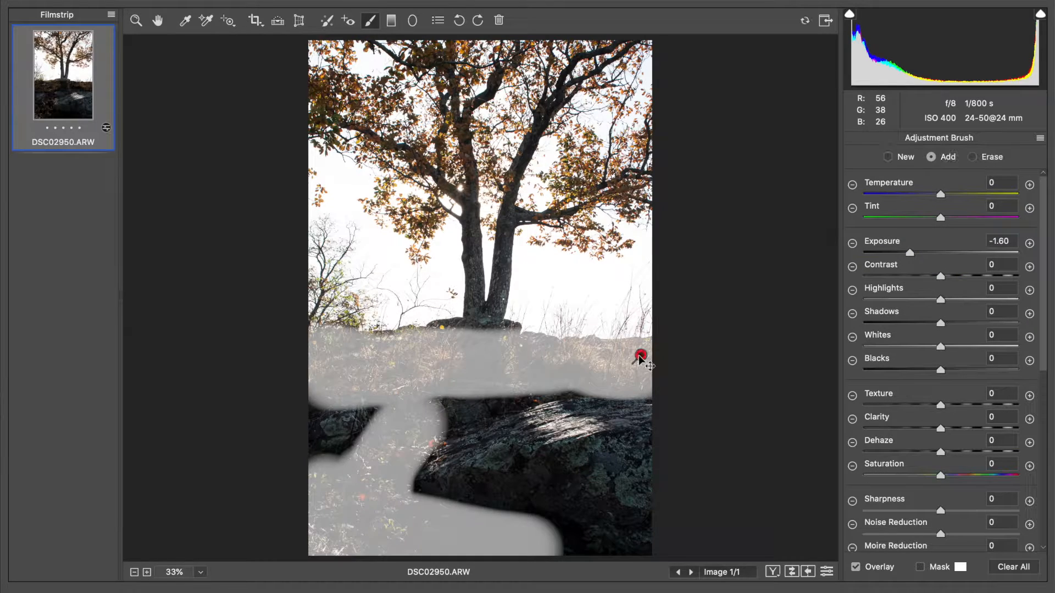
pyautogui.click(895, 252)
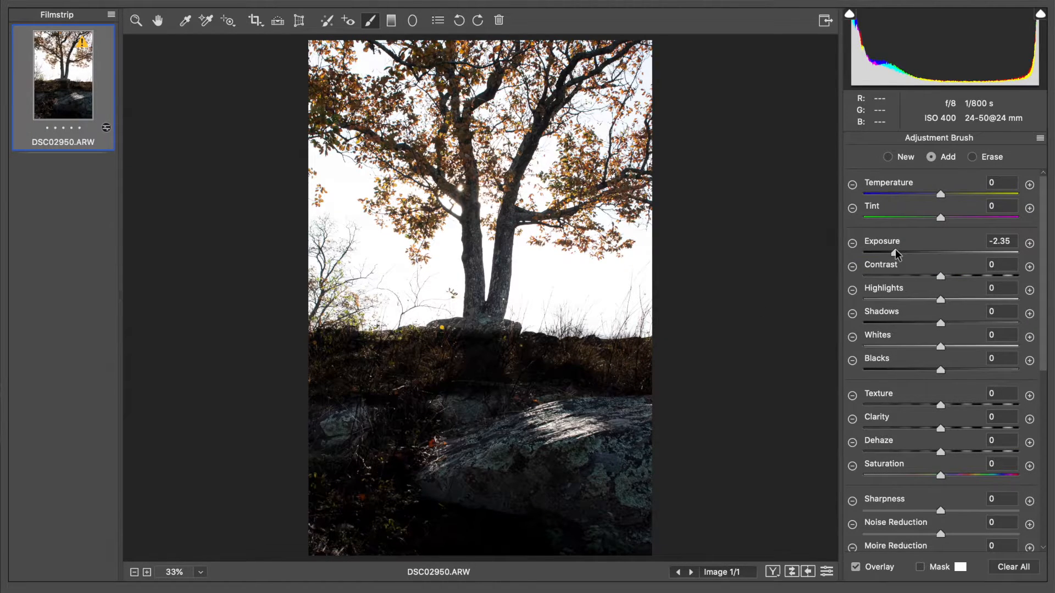
pyautogui.moveTo(895, 250); pyautogui.dragTo(896, 250)
pyautogui.moveTo(897, 252); pyautogui.dragTo(899, 252)
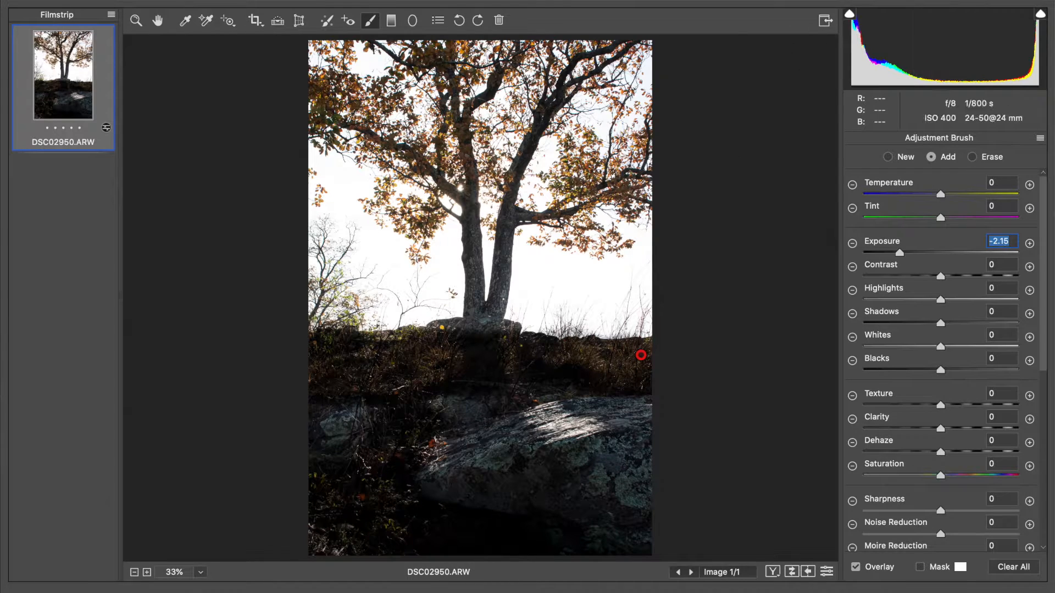
# - Warm the photo's white balance by setting the temperature to 6200
pyautogui.click(158, 21)
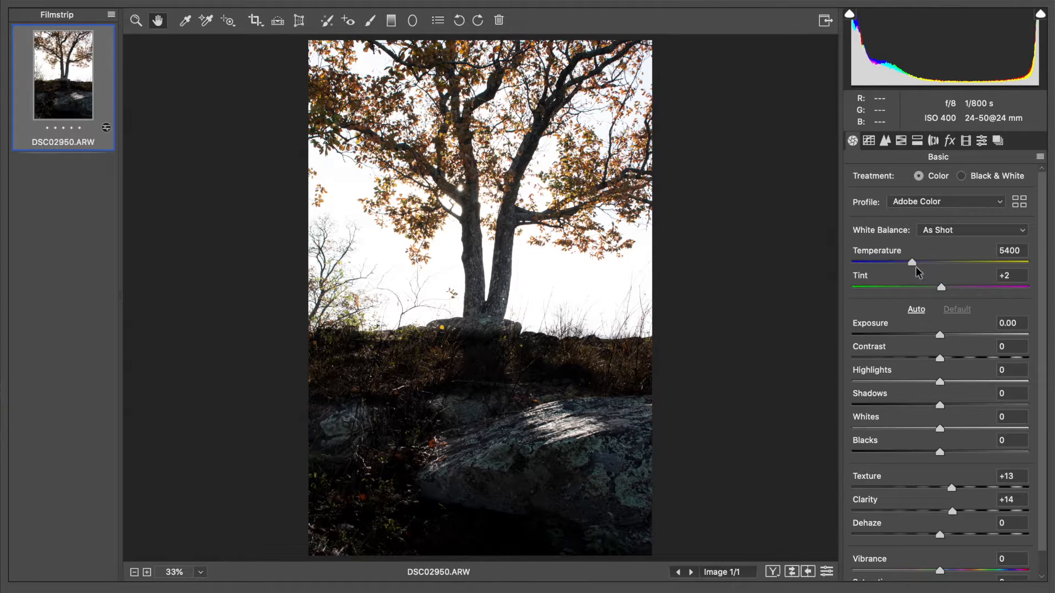
pyautogui.moveTo(919, 262)
pyautogui.mouseDown()
pyautogui.moveTo(1002, 263)
pyautogui.moveTo(929, 263)
pyautogui.mouseUp()
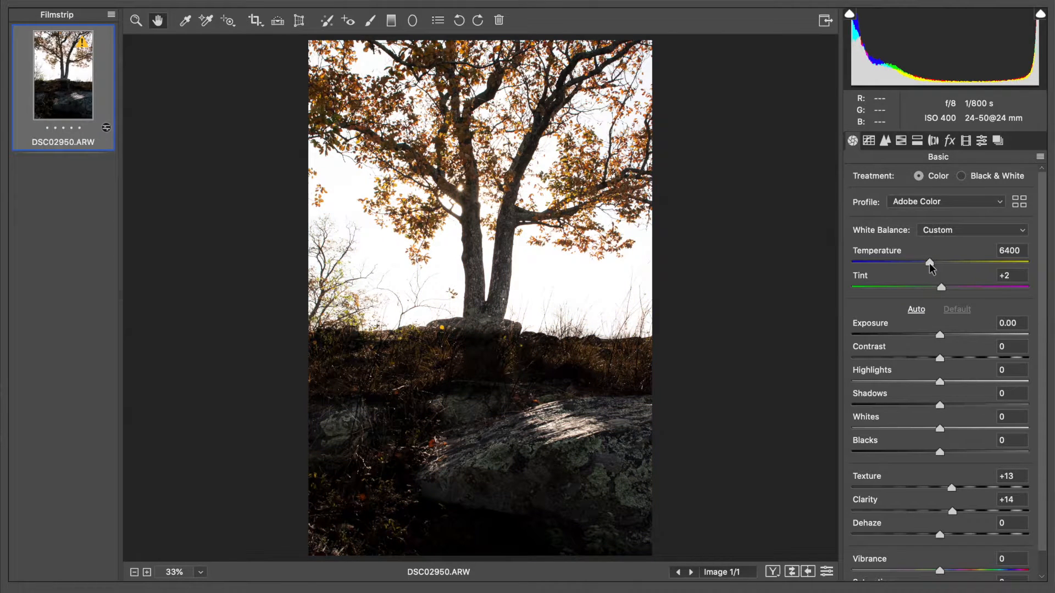
pyautogui.moveTo(929, 262); pyautogui.dragTo(927, 263)
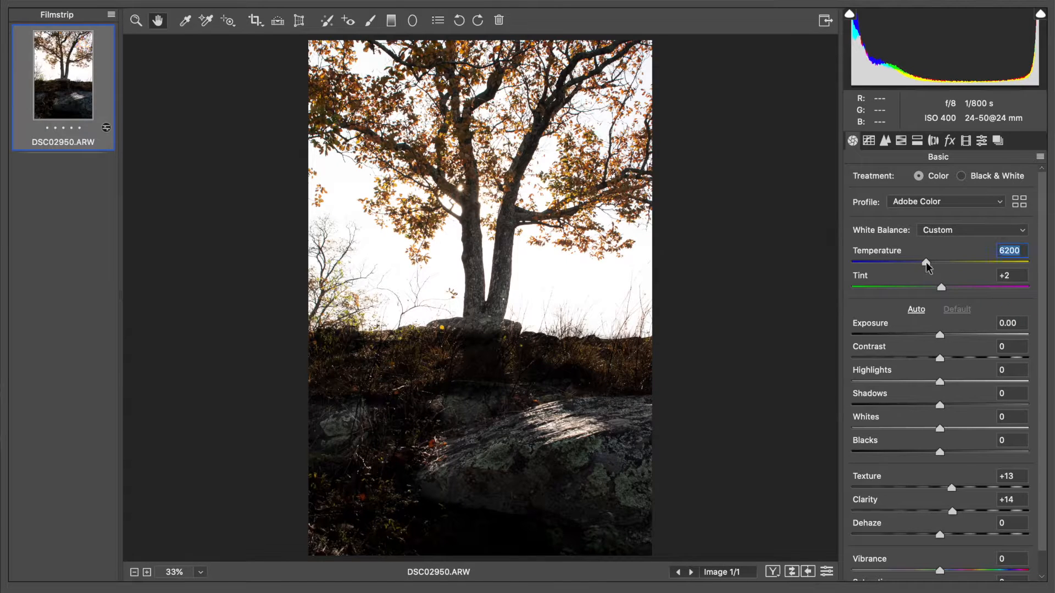
# - Shift the hue of the yellows to -7 and the greens to -14 in the HSL adjustments
pyautogui.click(901, 141)
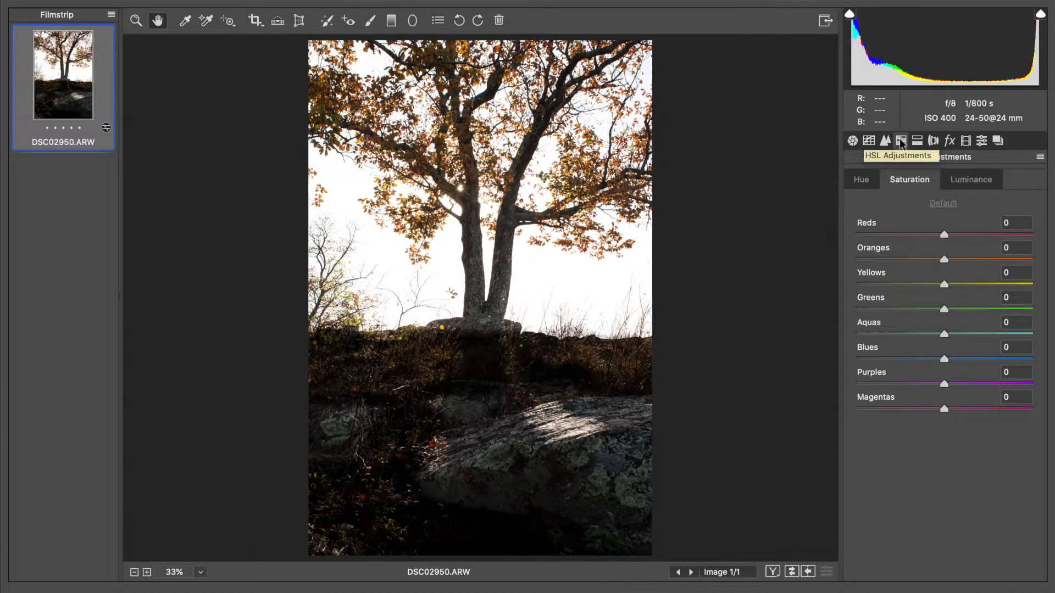
pyautogui.click(860, 180)
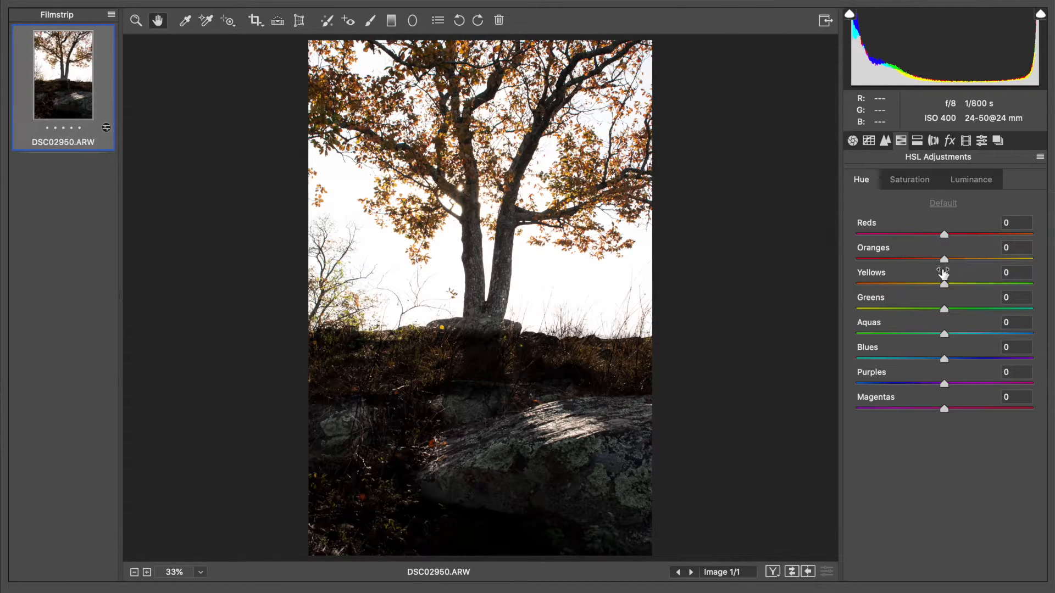
pyautogui.click(932, 284)
pyautogui.moveTo(932, 285); pyautogui.dragTo(940, 288)
pyautogui.click(932, 310)
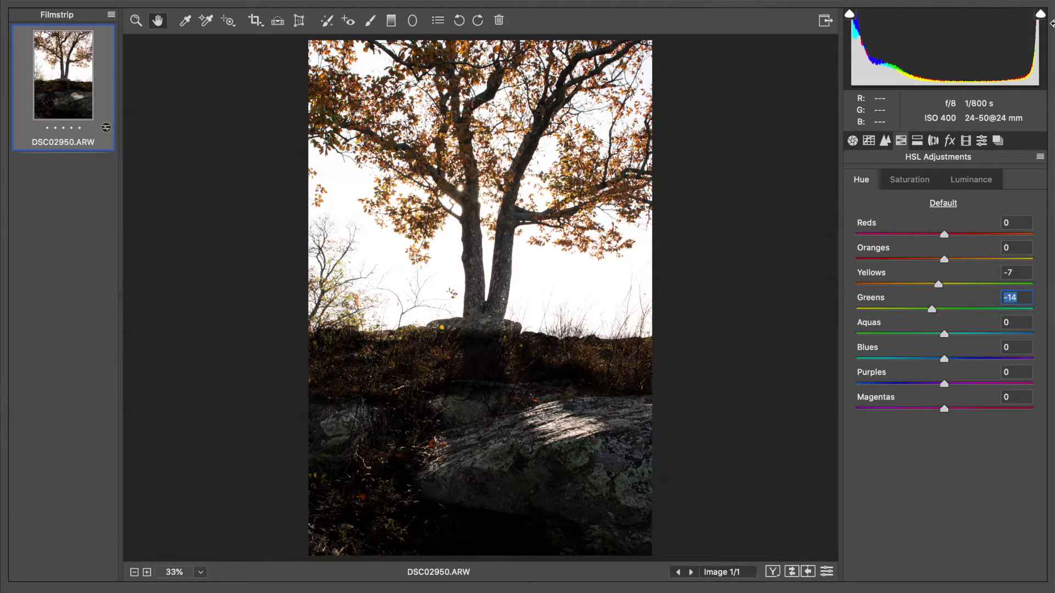
# - Set the luminance of the oranges to +25 and keep the yellows at 0
pyautogui.click(961, 181)
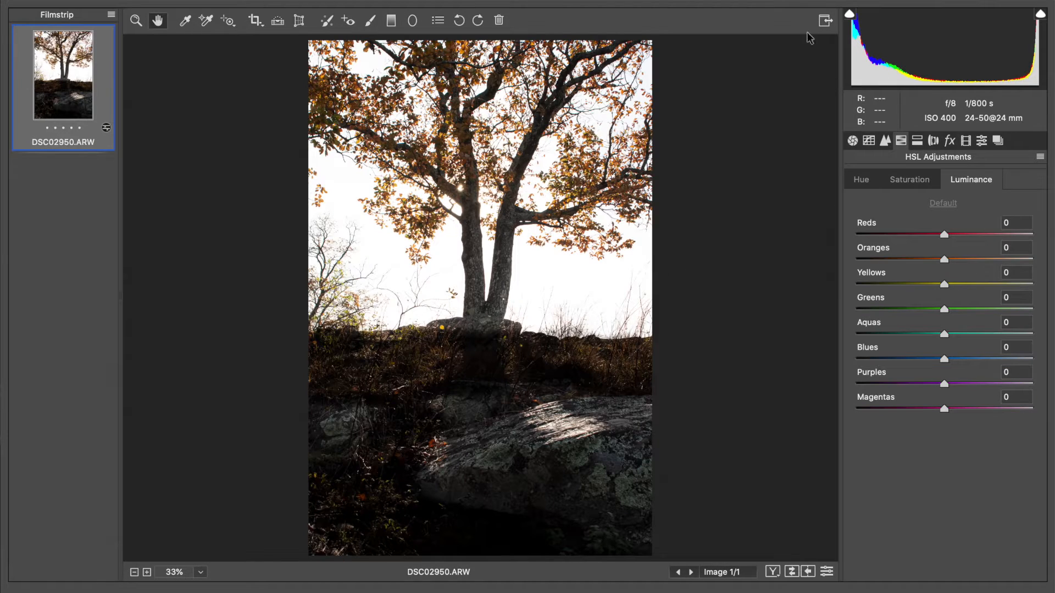
pyautogui.moveTo(957, 259); pyautogui.dragTo(961, 283)
pyautogui.write('0')
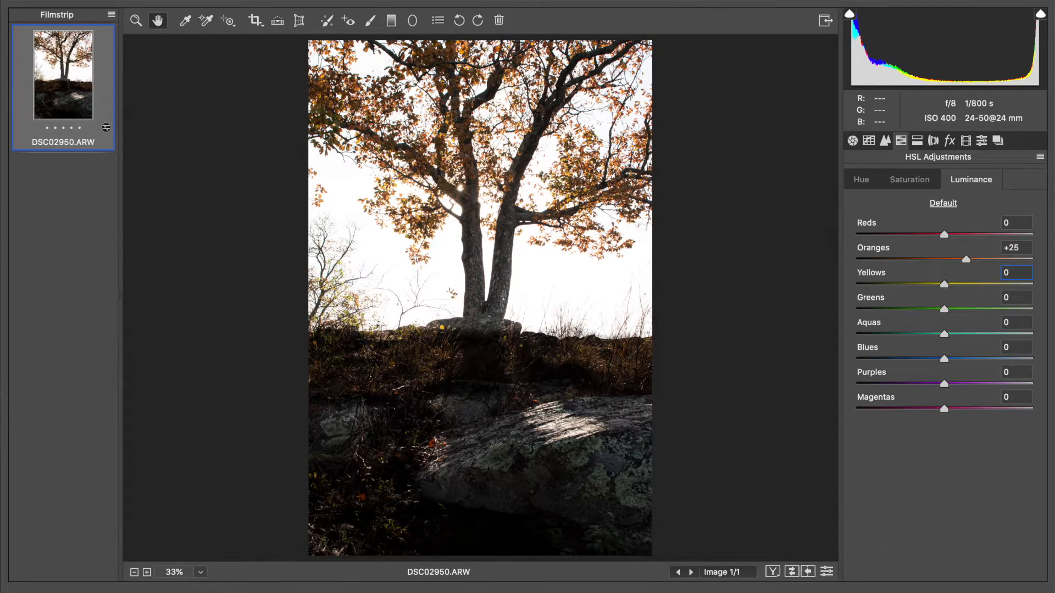
# - Set the saturation of the oranges to +56 and the blues to -57
pyautogui.click(915, 180)
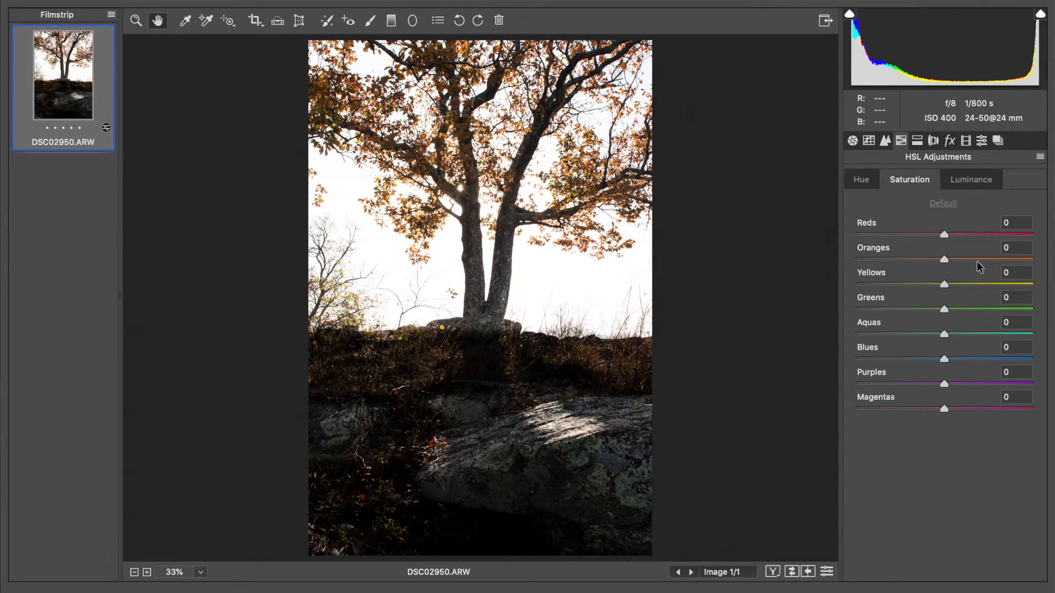
pyautogui.moveTo(982, 267); pyautogui.dragTo(1054, 264)
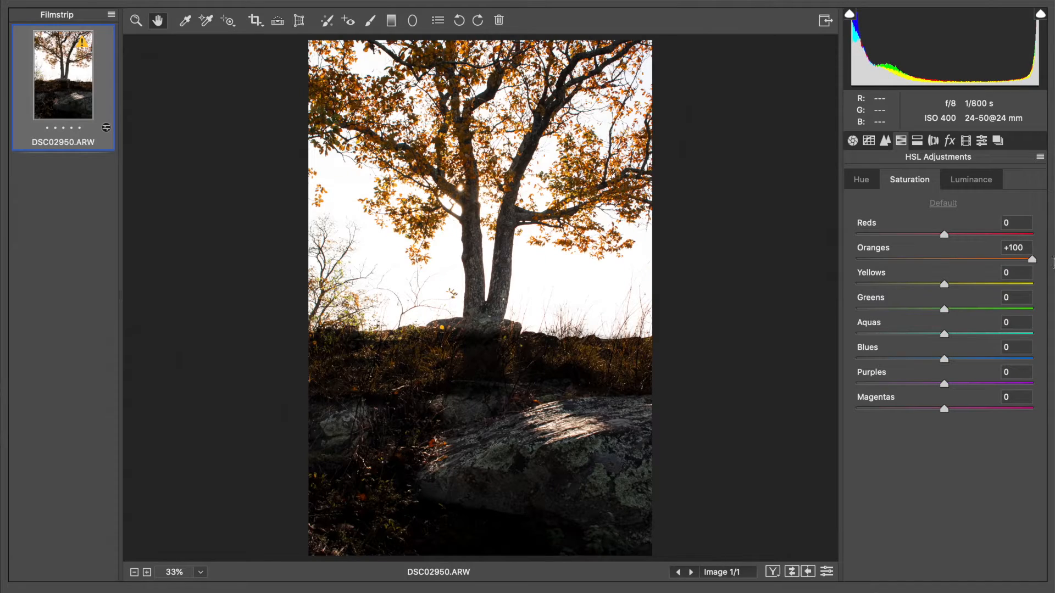
pyautogui.moveTo(992, 256); pyautogui.dragTo(968, 256)
pyautogui.click(993, 256)
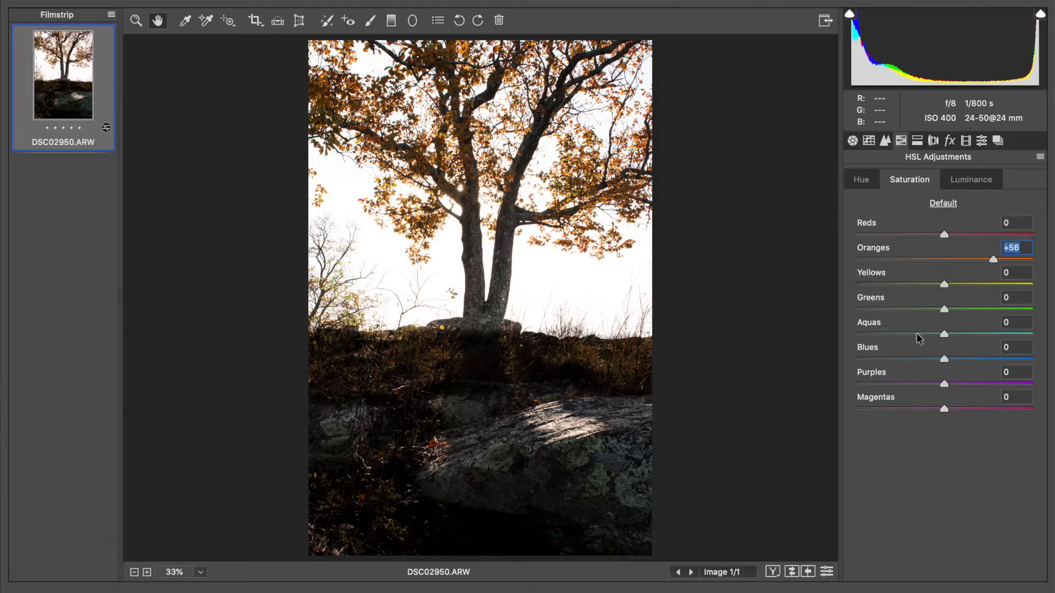
pyautogui.moveTo(906, 360)
pyautogui.mouseDown()
pyautogui.moveTo(850, 358)
pyautogui.moveTo(1024, 360)
pyautogui.moveTo(1051, 372)
pyautogui.moveTo(888, 354)
pyautogui.moveTo(1015, 357)
pyautogui.moveTo(894, 348)
pyautogui.mouseUp()
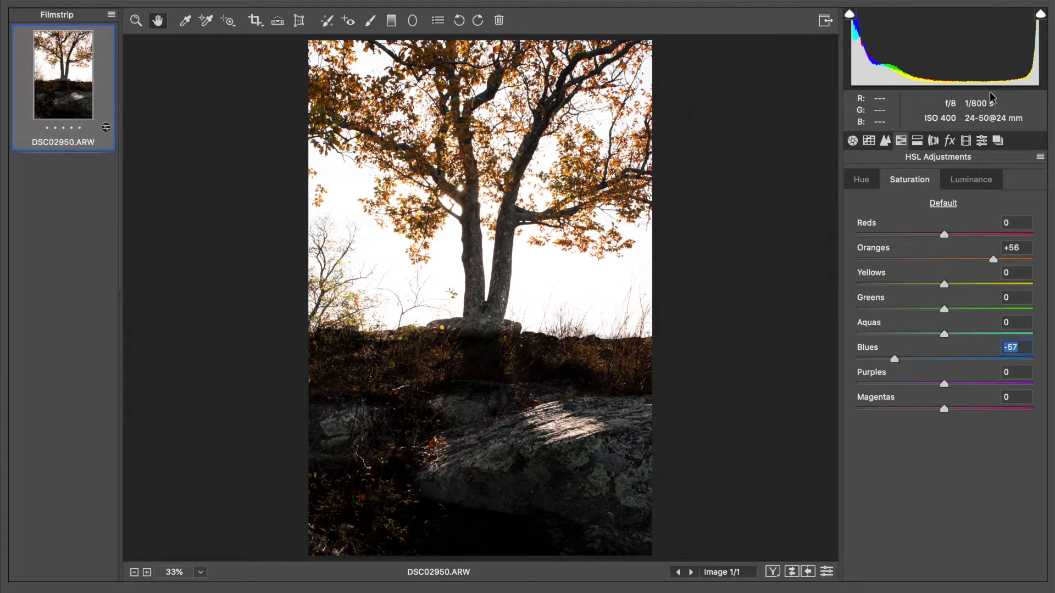
# - Inspect the branches at 100% and enable chromatic aberration removal in the lens corrections
pyautogui.click(854, 140)
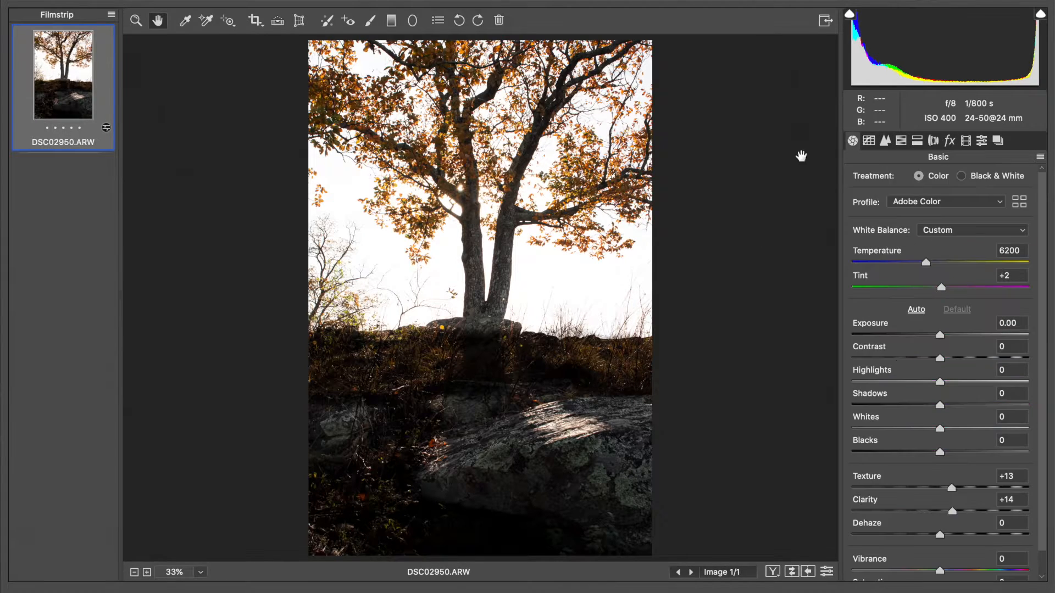
pyautogui.click(201, 571)
pyautogui.click(250, 487)
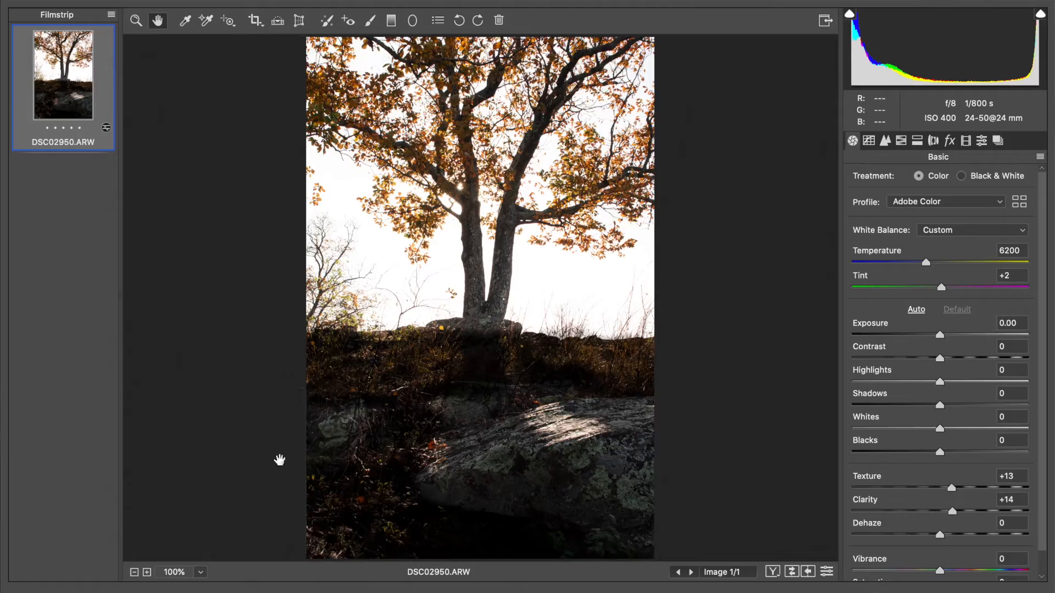
pyautogui.scroll(10, 466, 250)
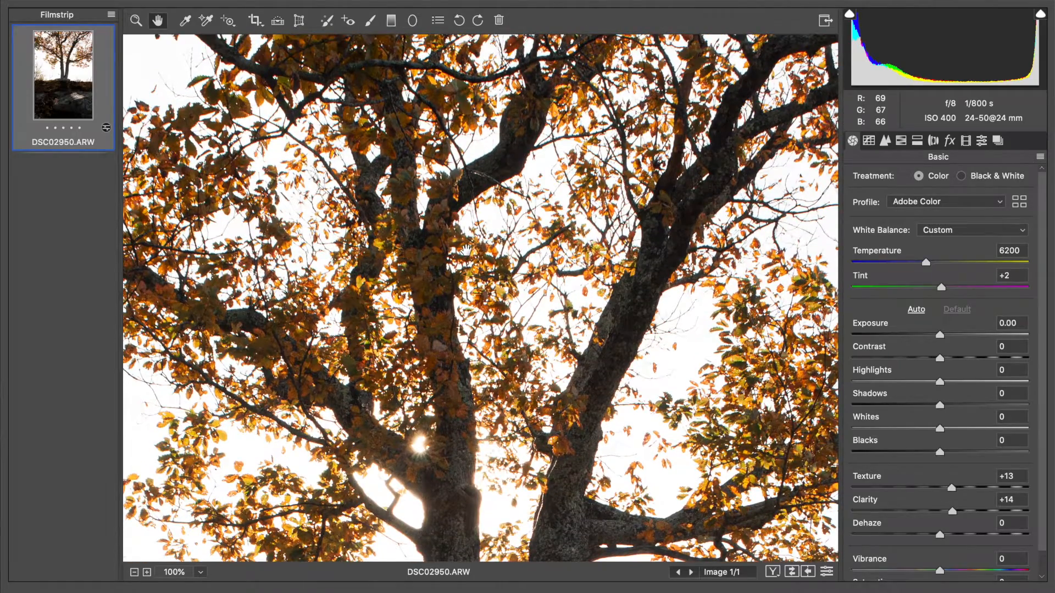
pyautogui.click(934, 140)
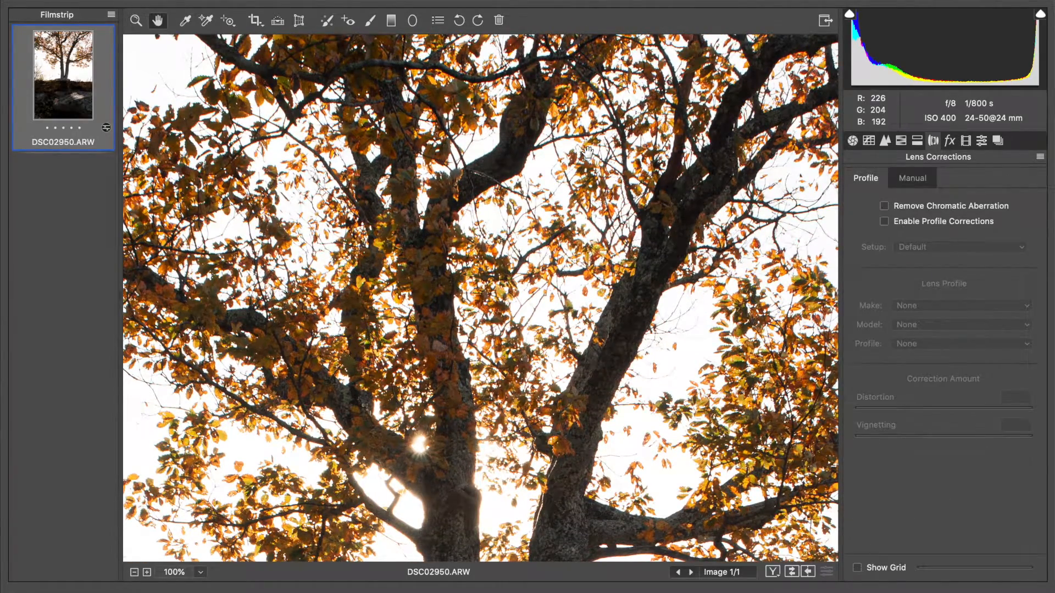
pyautogui.hscroll(-10, 586, 151)
pyautogui.scroll(2, 587, 151)
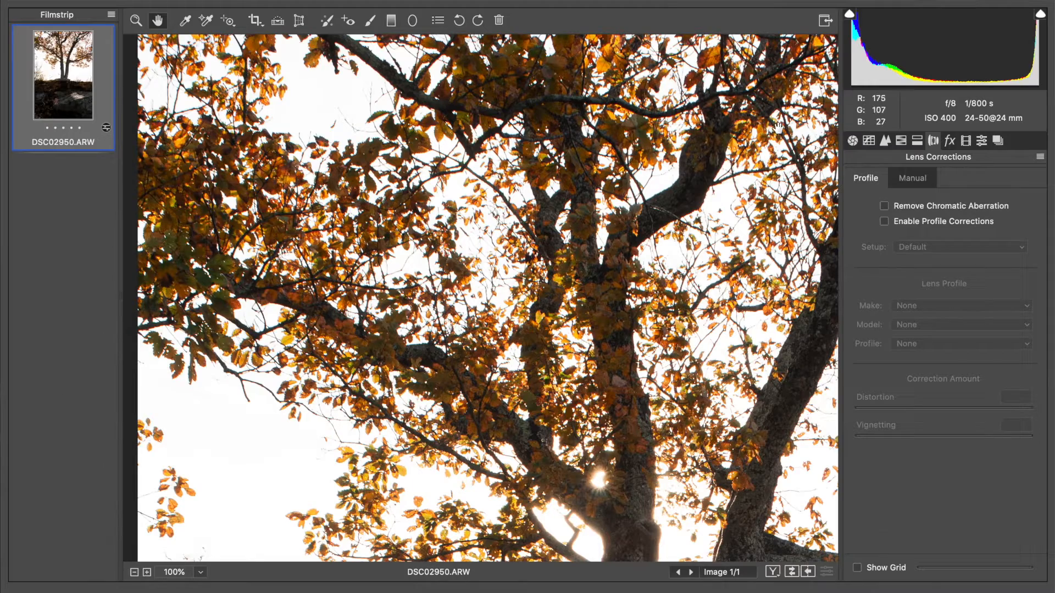
pyautogui.click(921, 205)
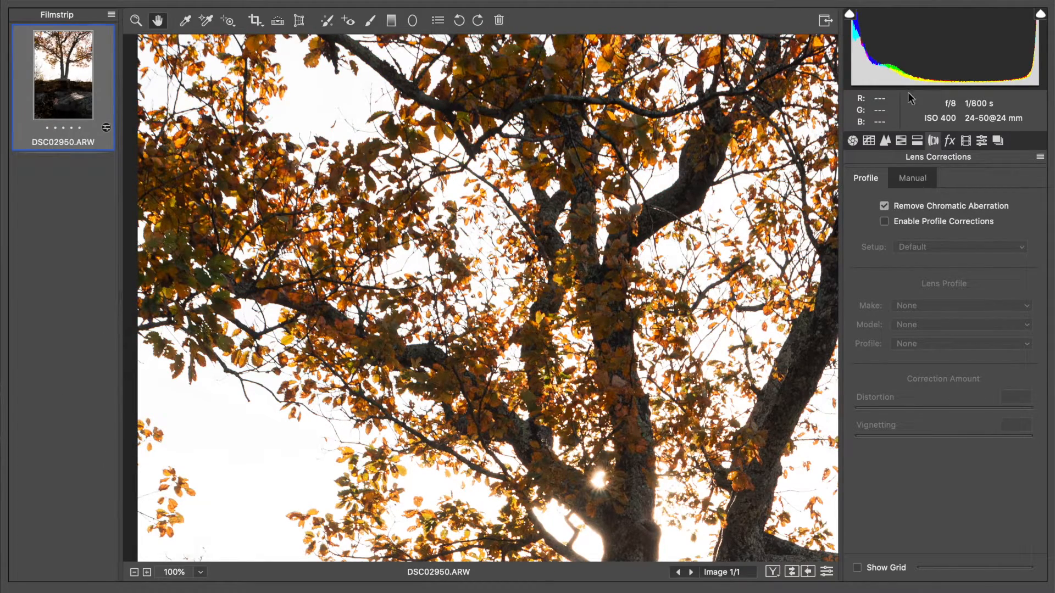
# - Examine the foreground, tree and sharpening settings at 100%, and return to the whole photo
pyautogui.scroll(-15, 666, 339)
pyautogui.scroll(6, 666, 339)
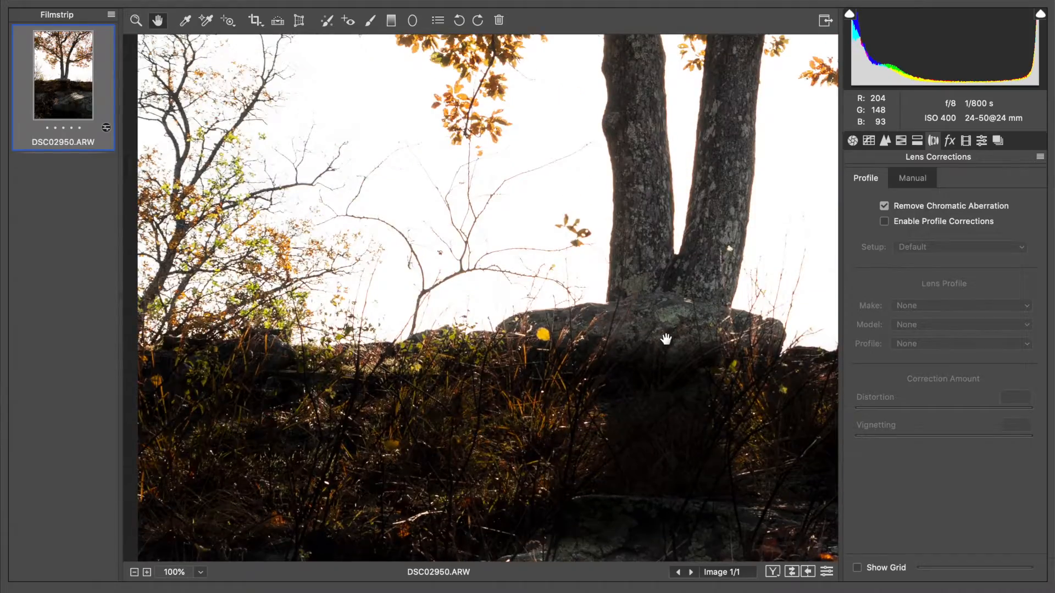
pyautogui.scroll(1, 666, 339)
pyautogui.click(885, 141)
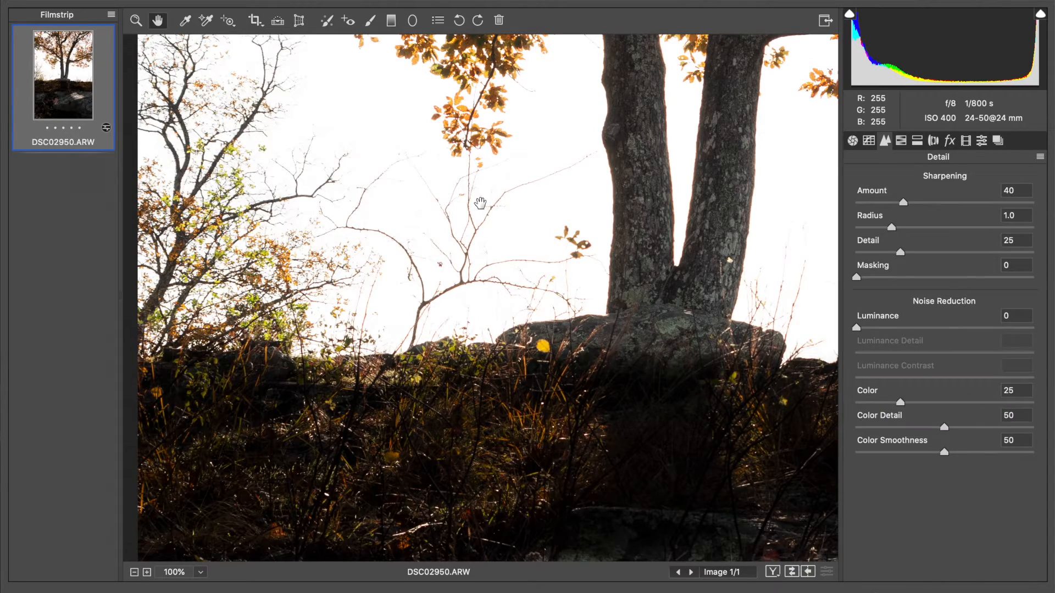
pyautogui.scroll(10, 481, 203)
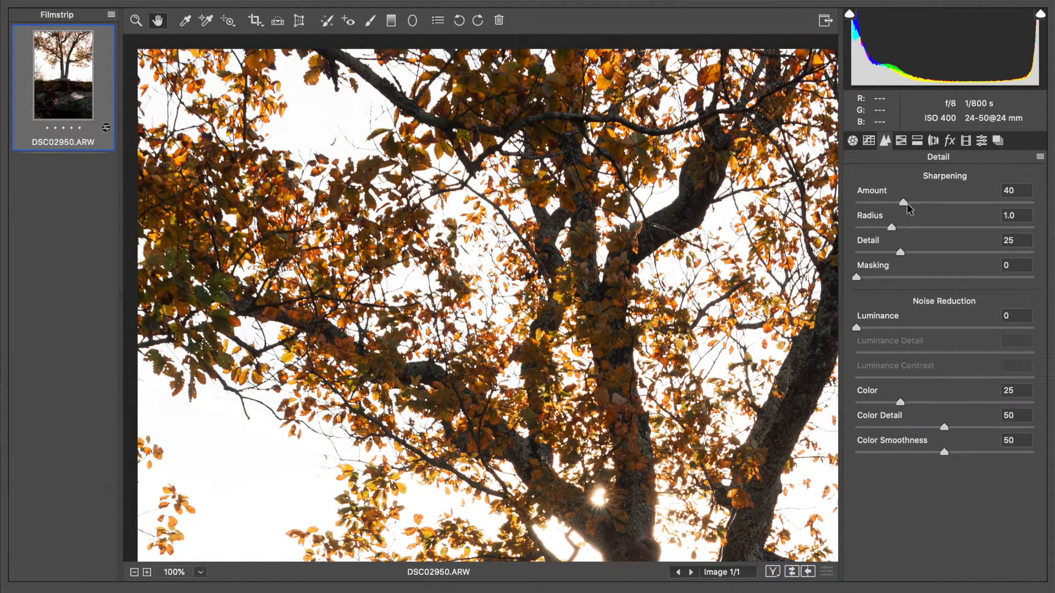
pyautogui.moveTo(907, 204); pyautogui.dragTo(908, 205)
pyautogui.click(852, 141)
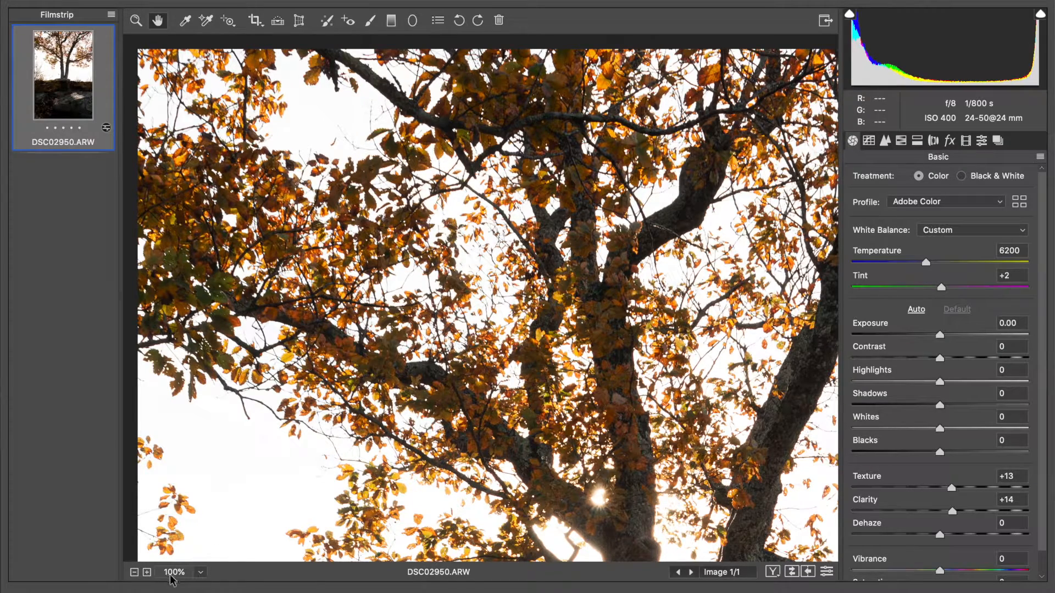
pyautogui.click(200, 571)
pyautogui.click(237, 585)
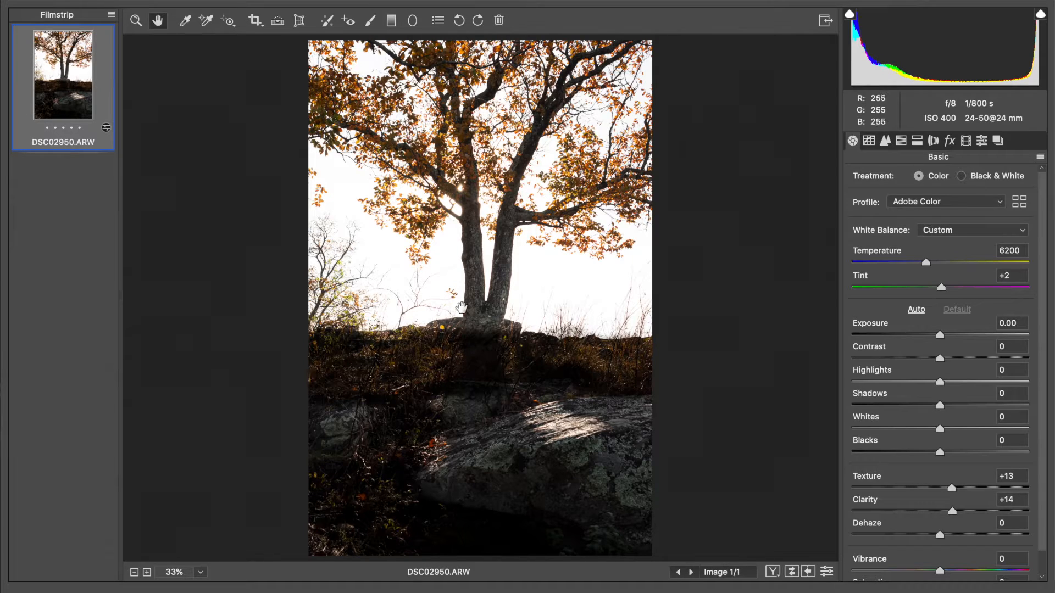
# - Set up a new adjustment brush with exposure +0.40 and clarity +10
pyautogui.click(371, 21)
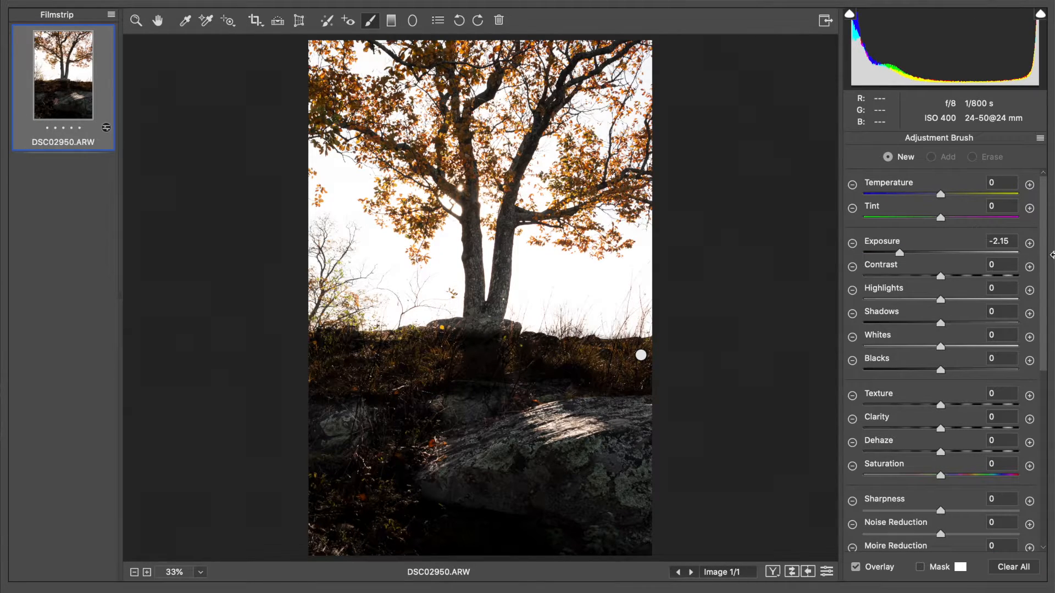
pyautogui.doubleClick(1002, 245)
pyautogui.write('0')
pyautogui.click(950, 253)
pyautogui.click(947, 429)
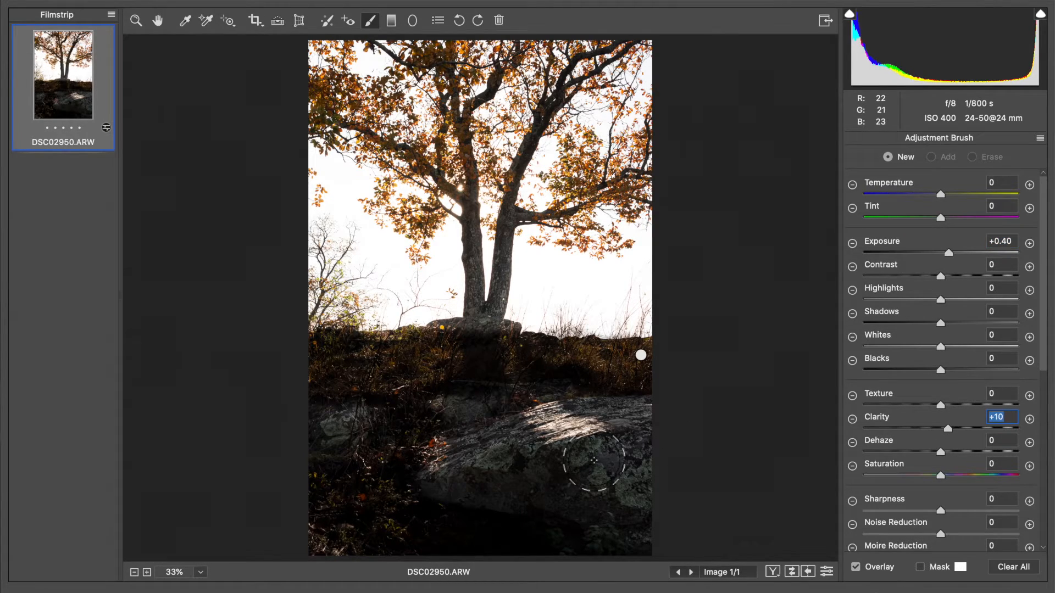
# - Brush the adjustment over the large foreground rock and the smaller rock beside it, erasing the excess on the smaller one
pyautogui.moveTo(594, 461)
pyautogui.mouseDown()
pyautogui.moveTo(573, 454)
pyautogui.moveTo(616, 452)
pyautogui.mouseUp()
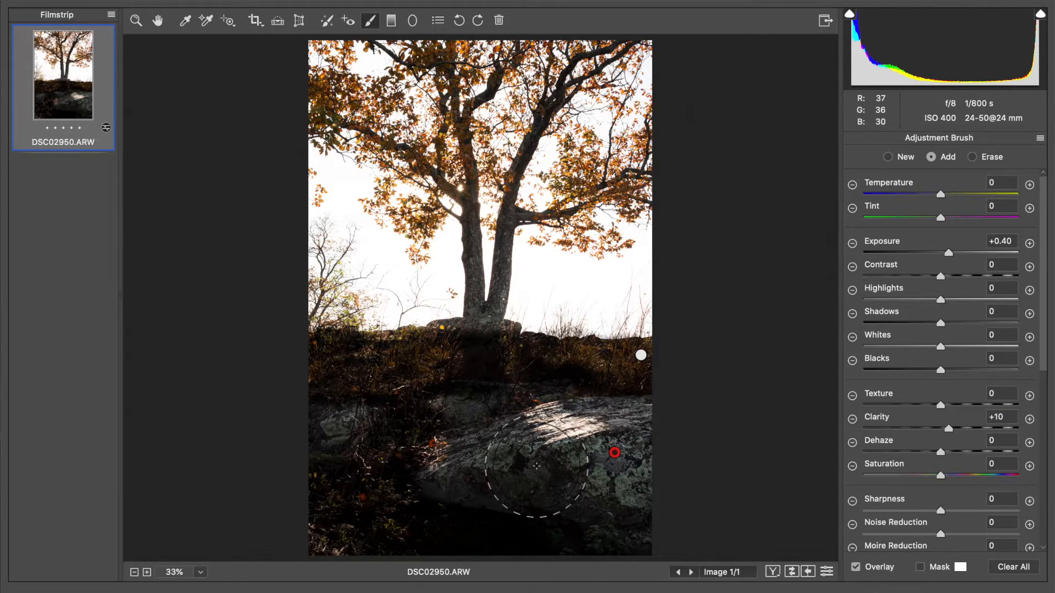
pyautogui.moveTo(502, 471); pyautogui.dragTo(483, 471)
pyautogui.moveTo(628, 480)
pyautogui.mouseDown()
pyautogui.moveTo(644, 440)
pyautogui.moveTo(605, 425)
pyautogui.mouseUp()
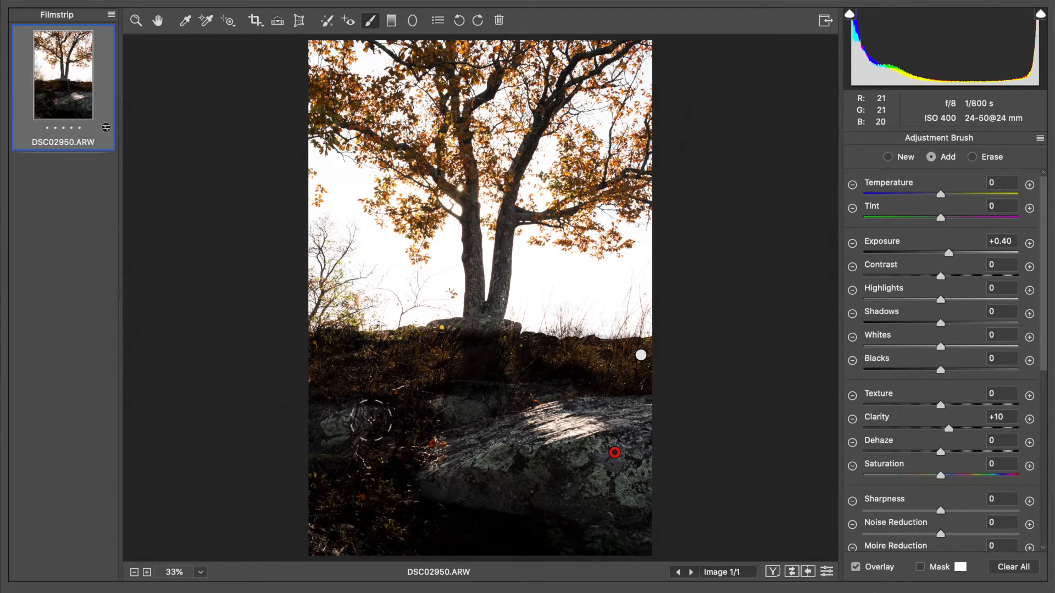
pyautogui.moveTo(349, 424); pyautogui.dragTo(352, 423)
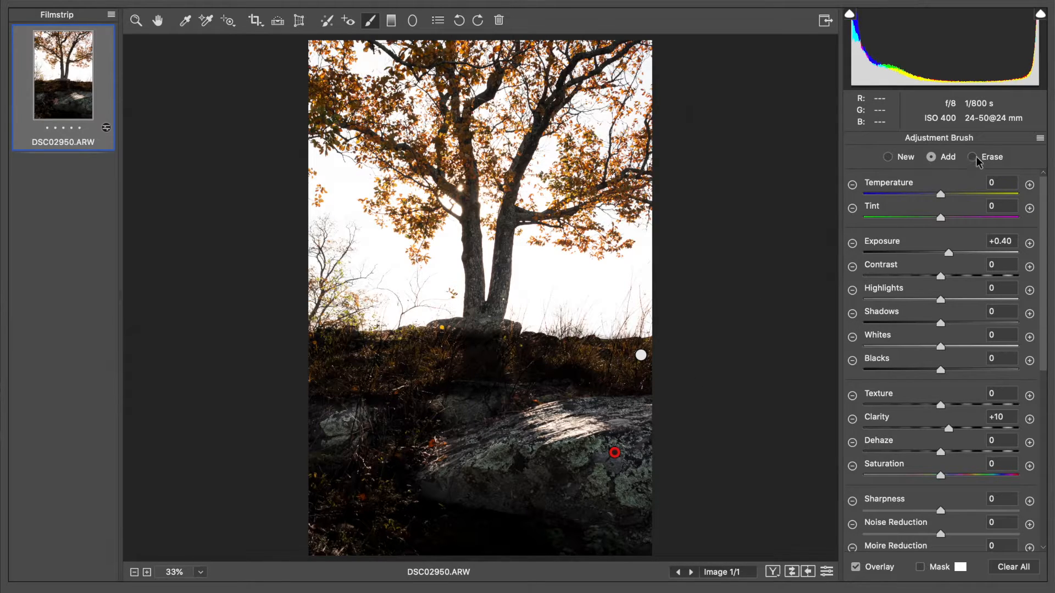
pyautogui.moveTo(330, 427); pyautogui.dragTo(336, 420)
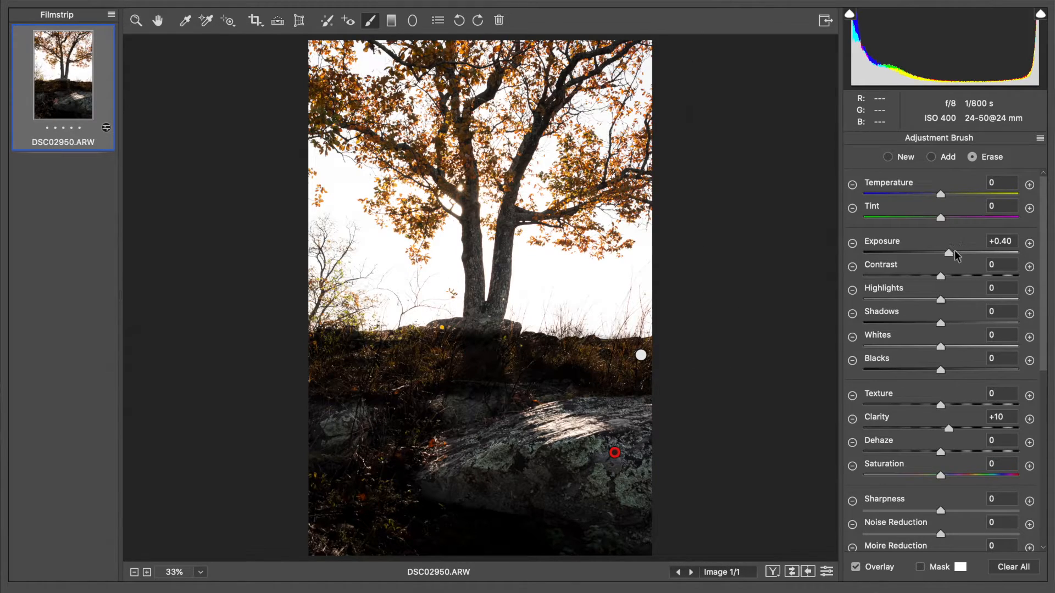
# - Tune the rock's brush adjustment to exposure +0.40, contrast +13, clarity +9 and temperature +2
pyautogui.moveTo(956, 255); pyautogui.dragTo(947, 255)
pyautogui.moveTo(969, 429); pyautogui.dragTo(947, 431)
pyautogui.moveTo(941, 276); pyautogui.dragTo(951, 276)
pyautogui.moveTo(944, 195)
pyautogui.mouseDown()
pyautogui.moveTo(979, 197)
pyautogui.moveTo(946, 199)
pyautogui.mouseUp()
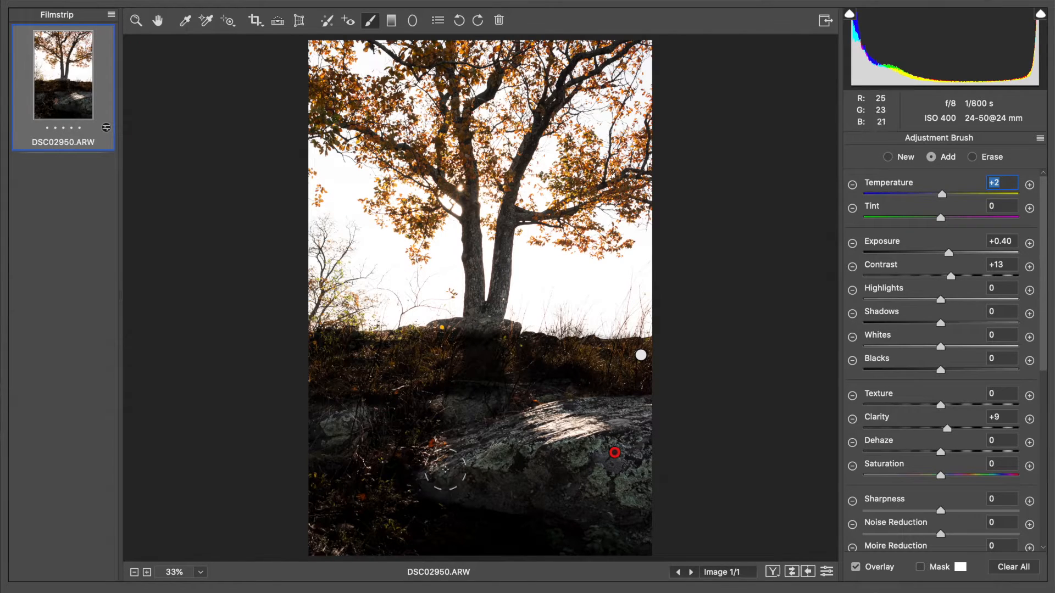
# - Enlarge the brush and refine the adjustment mask across the large rock's face and lower edge
pyautogui.press(']')
pyautogui.press(']')
pyautogui.moveTo(520, 460)
pyautogui.mouseDown()
pyautogui.moveTo(472, 468)
pyautogui.moveTo(492, 465)
pyautogui.mouseUp()
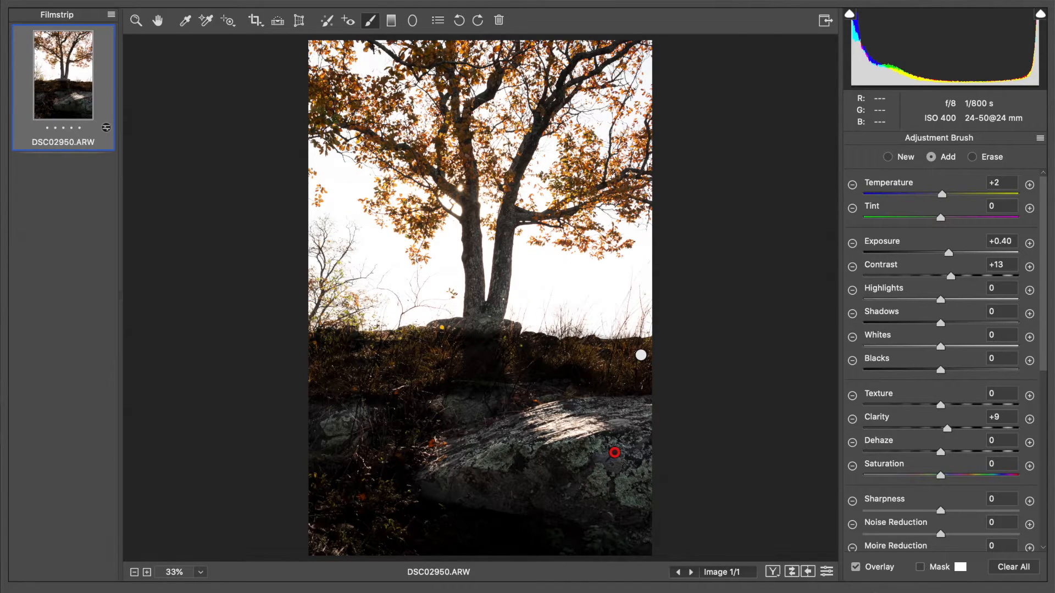
pyautogui.moveTo(604, 429); pyautogui.dragTo(630, 442)
pyautogui.moveTo(631, 494); pyautogui.dragTo(627, 487)
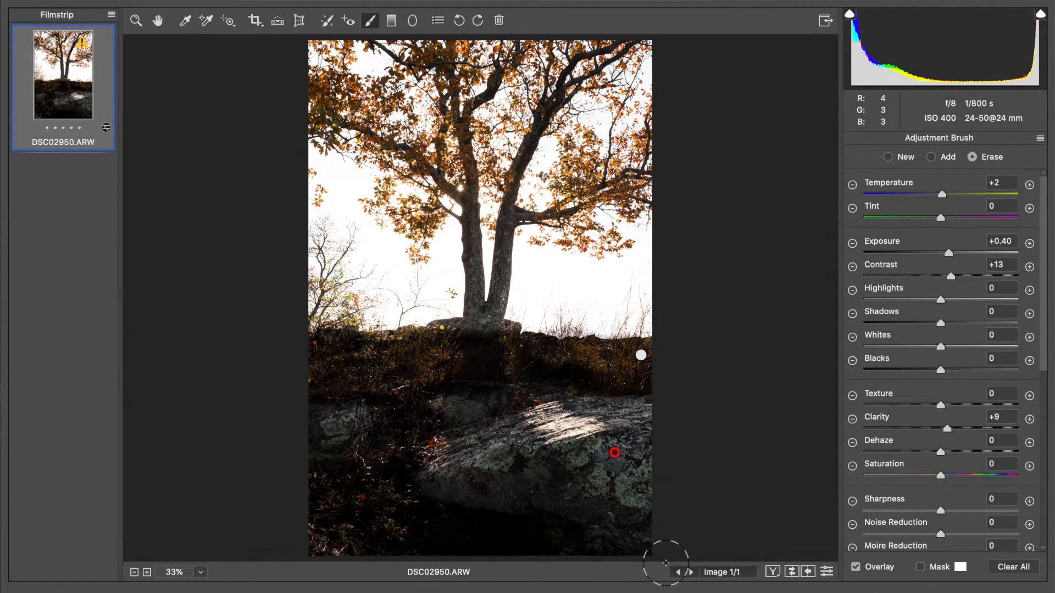
# - Examine the brushed rock detail at 100% and return to the whole photo
pyautogui.click(159, 25)
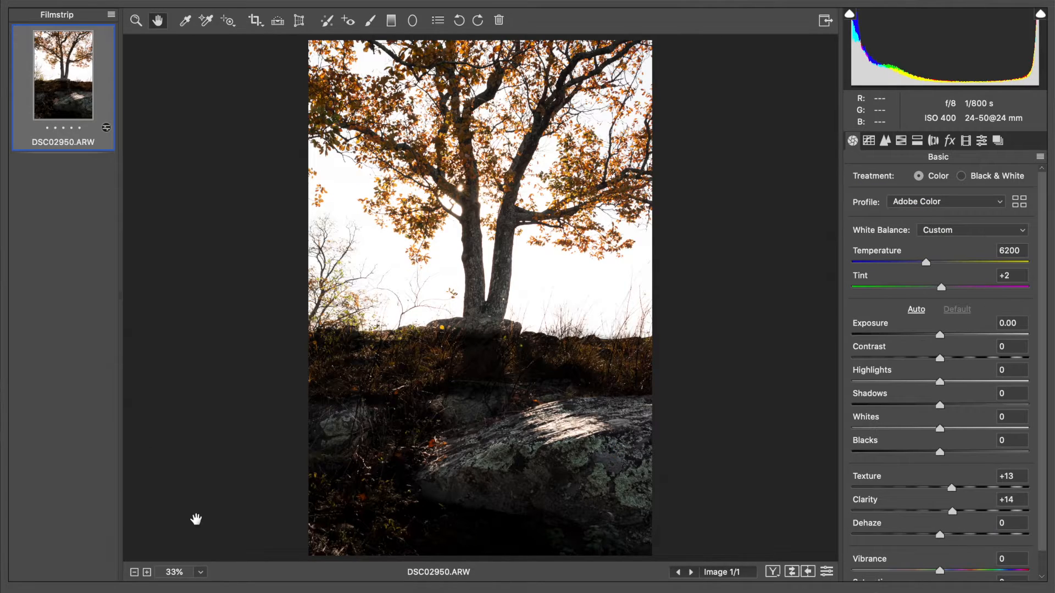
pyautogui.click(200, 572)
pyautogui.click(236, 491)
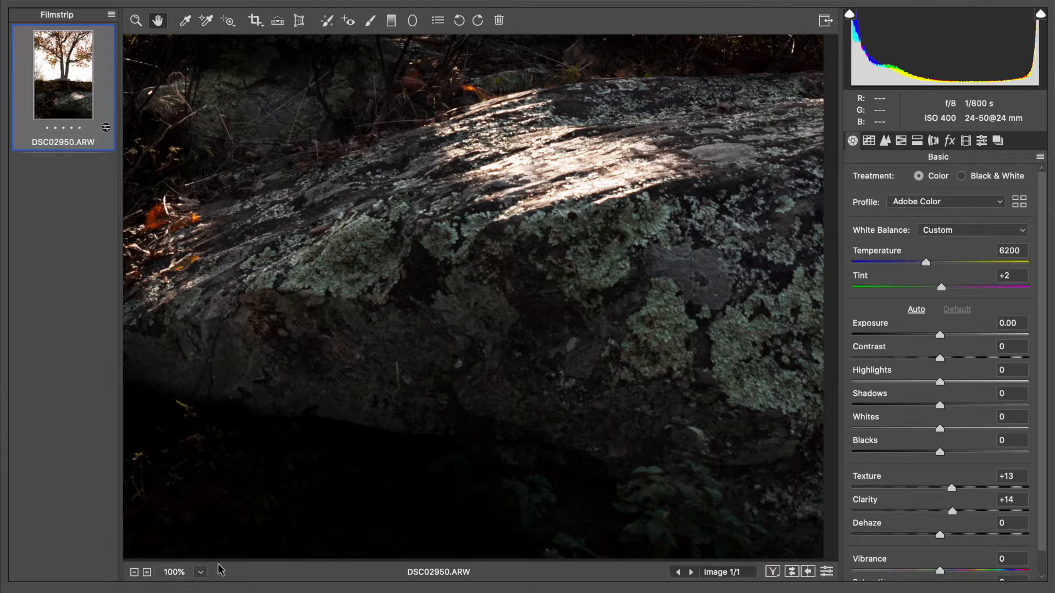
pyautogui.click(201, 572)
pyautogui.click(230, 588)
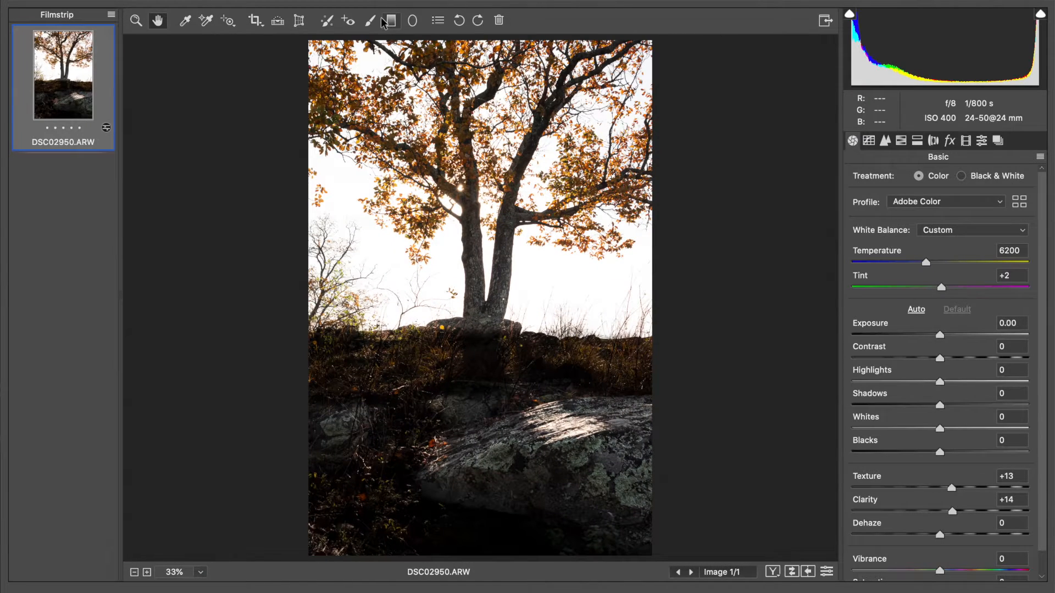
# - Reselect the rock's brush adjustment and paint it over the two tree trunks and the main branches
pyautogui.click(376, 22)
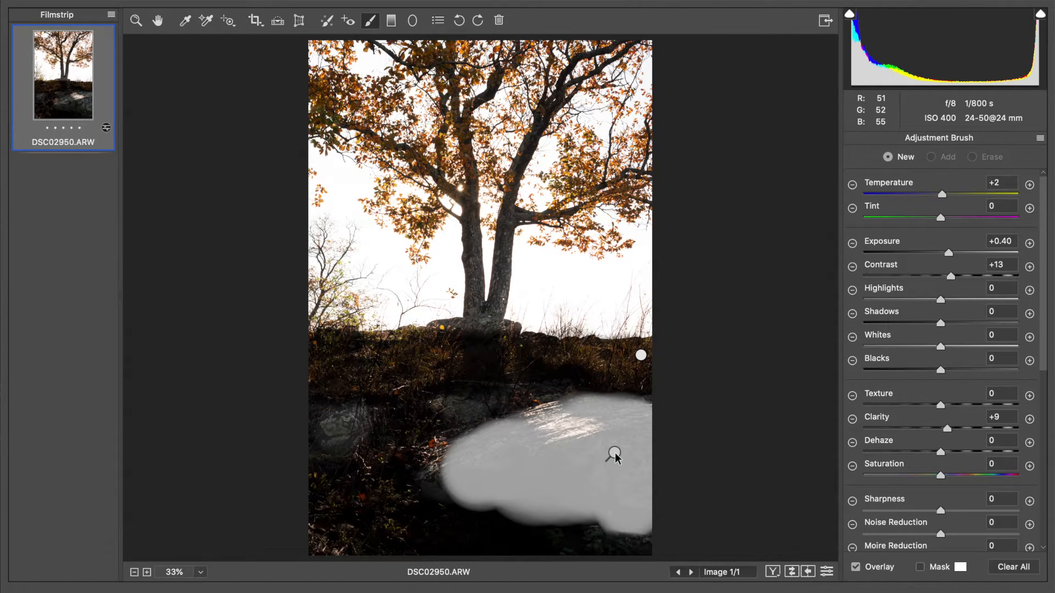
pyautogui.click(614, 453)
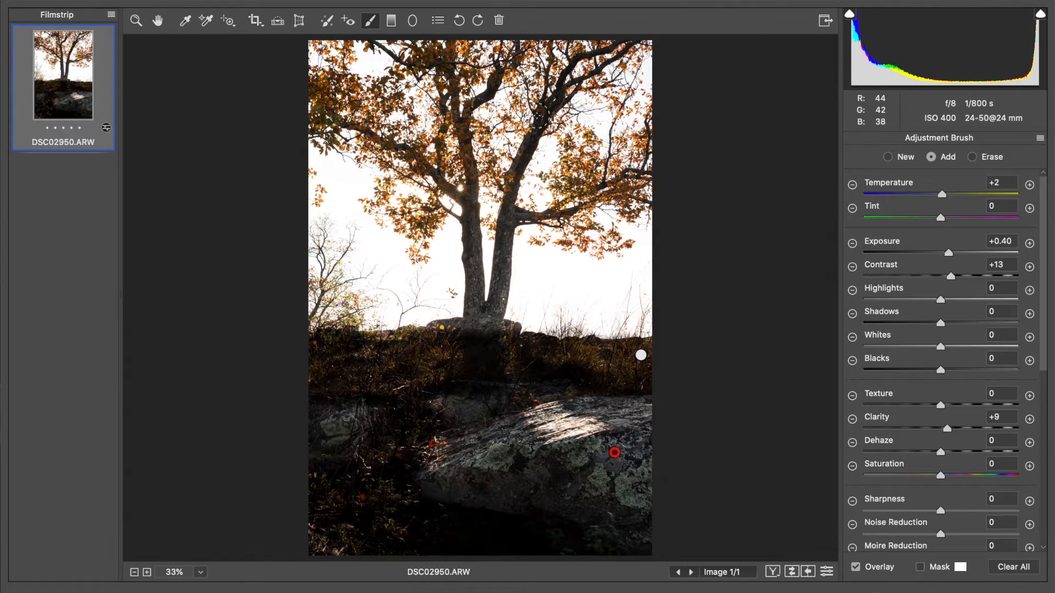
pyautogui.moveTo(539, 122); pyautogui.dragTo(514, 177)
pyautogui.moveTo(456, 117); pyautogui.dragTo(473, 244)
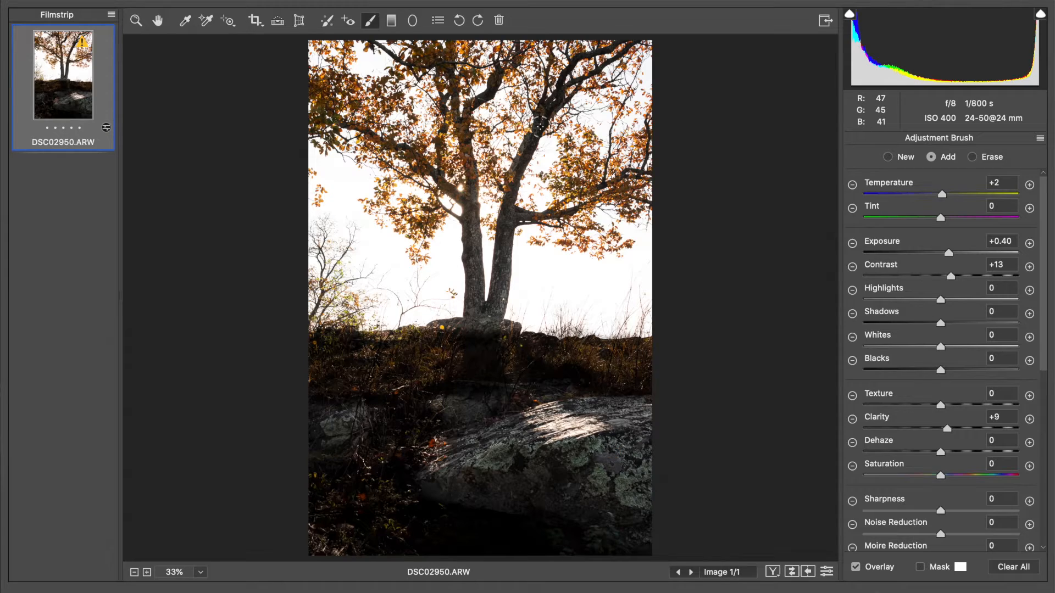
pyautogui.moveTo(554, 101)
pyautogui.mouseDown()
pyautogui.moveTo(571, 58)
pyautogui.moveTo(609, 37)
pyautogui.moveTo(632, 52)
pyautogui.moveTo(566, 88)
pyautogui.mouseUp()
pyautogui.moveTo(451, 55)
pyautogui.mouseDown()
pyautogui.moveTo(450, 104)
pyautogui.moveTo(475, 102)
pyautogui.moveTo(512, 66)
pyautogui.mouseUp()
pyautogui.moveTo(315, 117)
pyautogui.mouseDown()
pyautogui.moveTo(385, 137)
pyautogui.moveTo(439, 174)
pyautogui.mouseUp()
pyautogui.moveTo(467, 94); pyautogui.dragTo(471, 100)
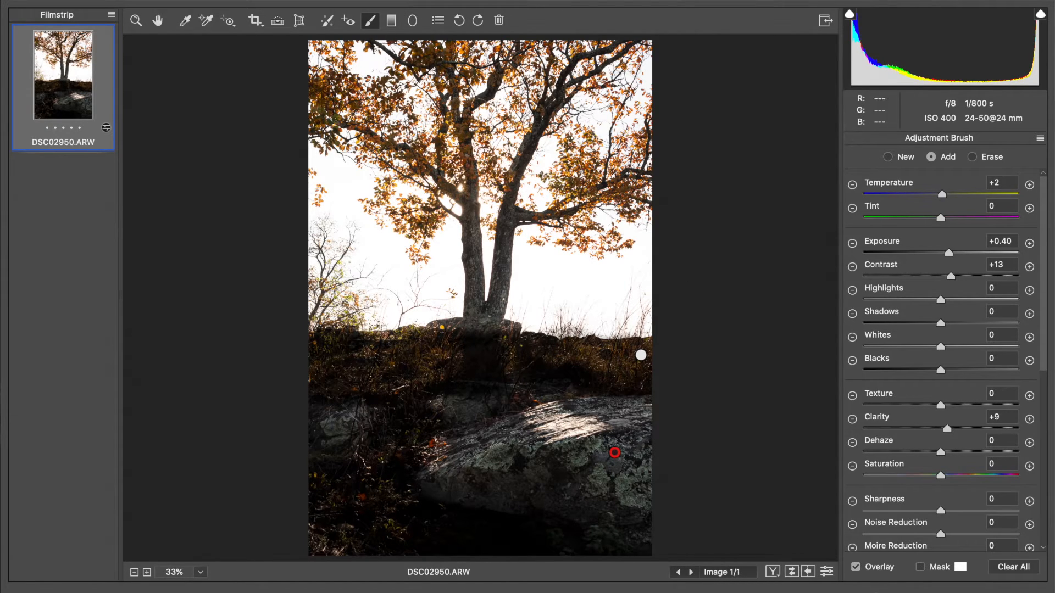
# - Leave the adjustment brush and open the edited raw photo in Photoshop
pyautogui.click(986, 158)
pyautogui.click(157, 21)
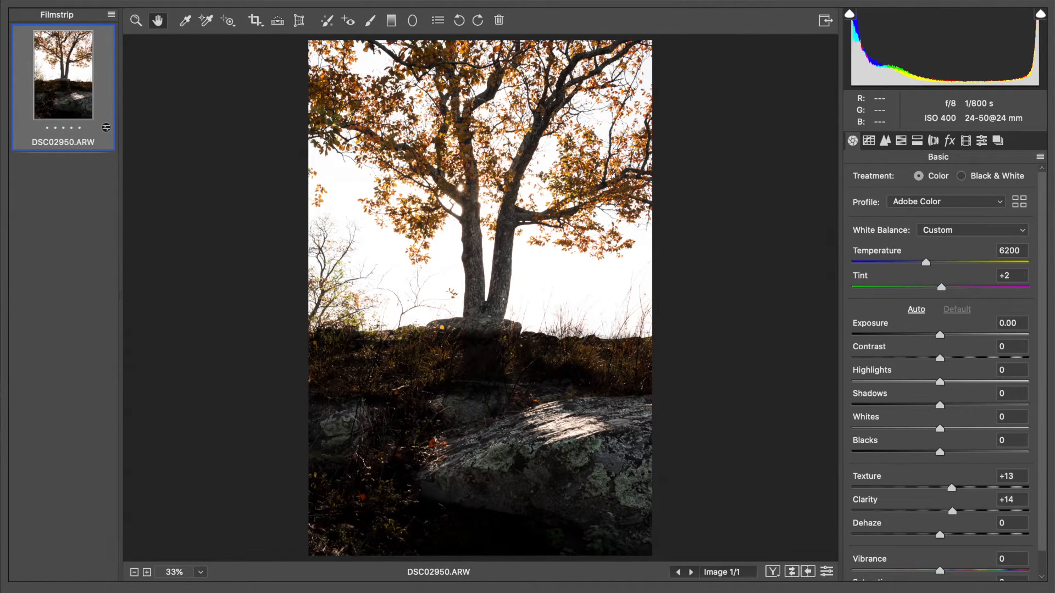
pyautogui.press('Return')
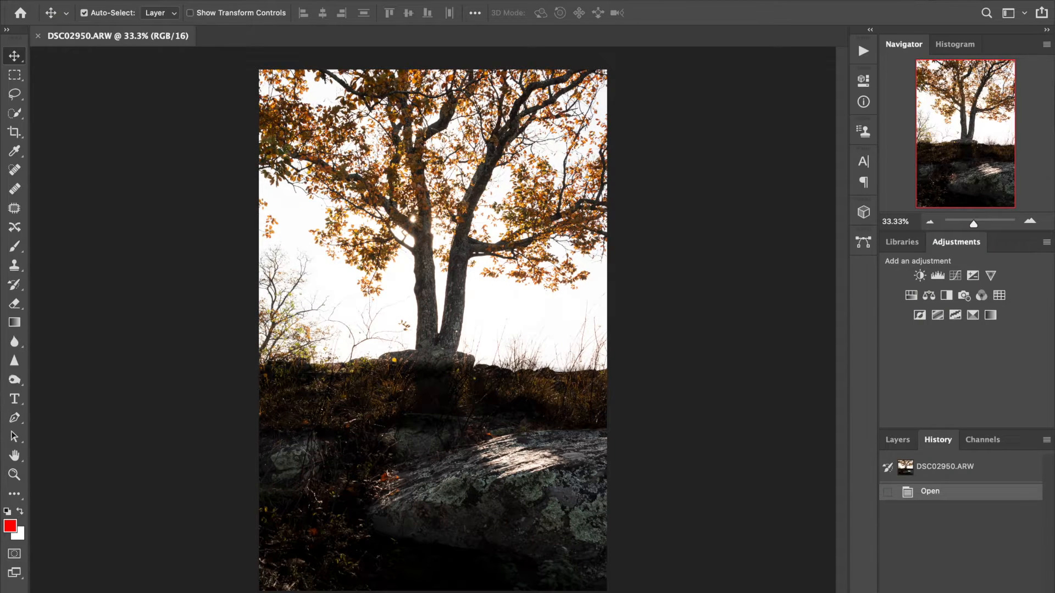
# - Preview the photo full screen with a white border of 2 inches added to canvas width and height, and restore the opened state
pyautogui.click(270, 107)
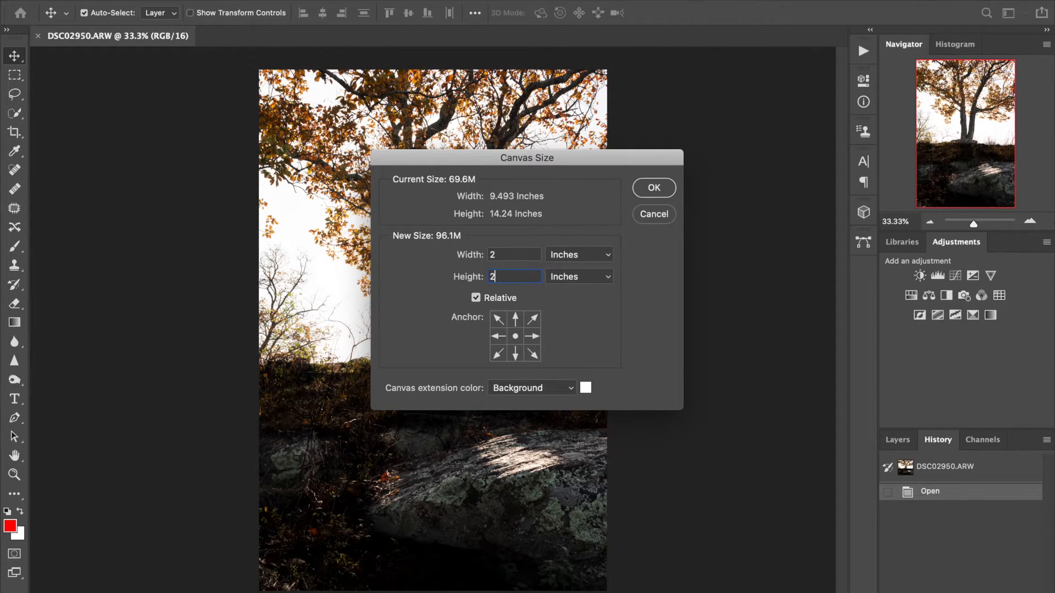
pyautogui.press('Return')
pyautogui.press('r')
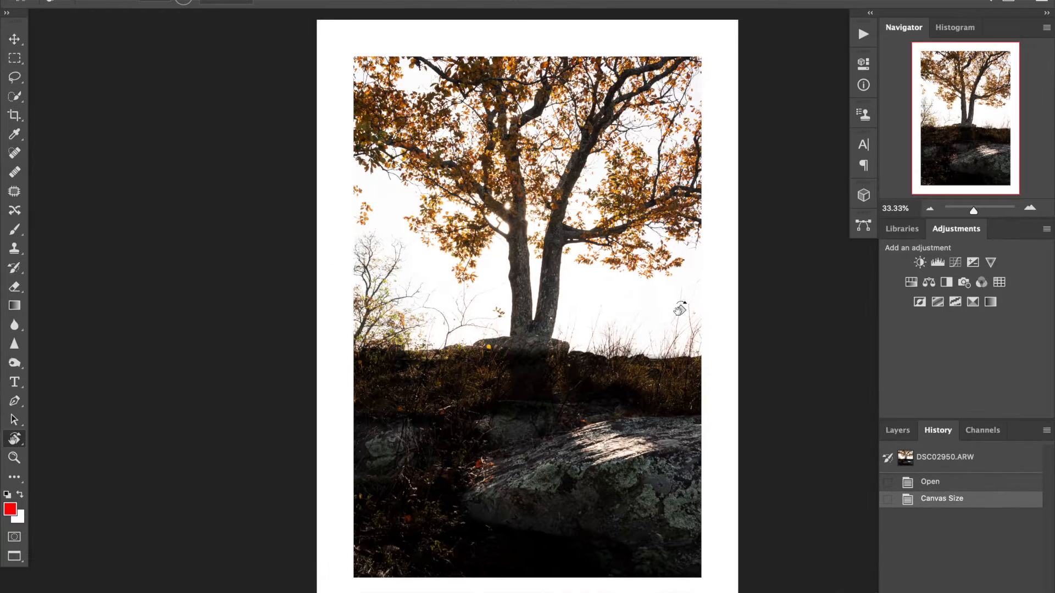
pyautogui.press('f')
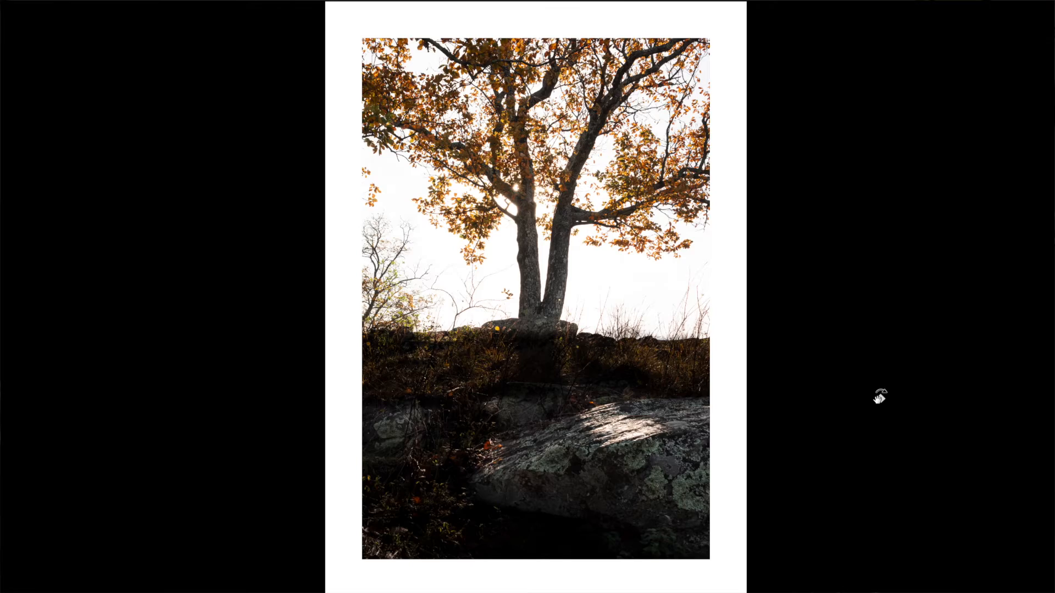
pyautogui.press('f')
pyautogui.click(967, 490)
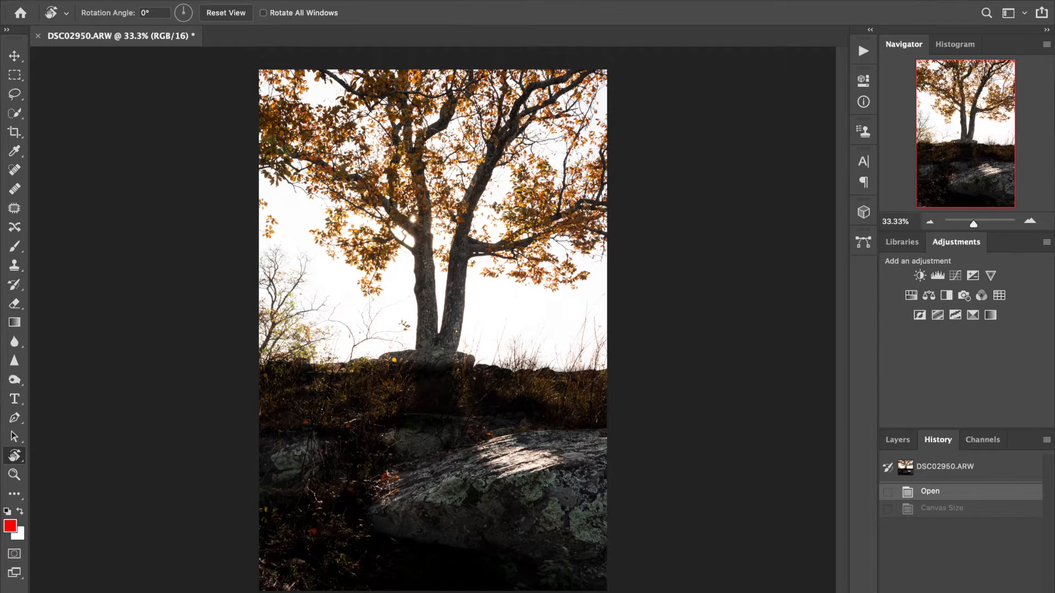
# - Save a JPEG copy named DSC02950after.jpg in the Today's Video folder
pyautogui.click(143, 140)
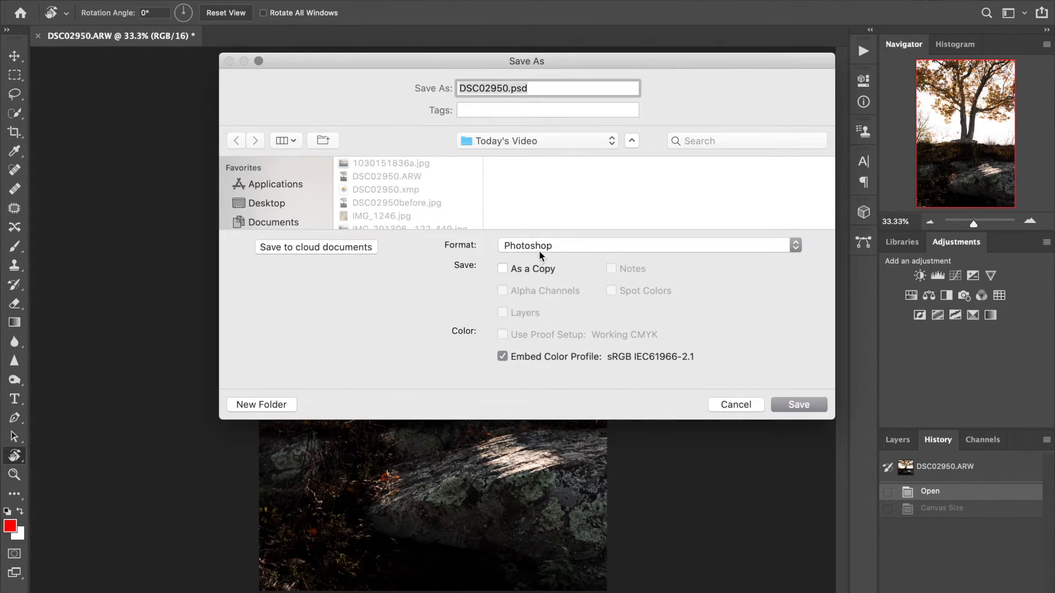
pyautogui.click(539, 250)
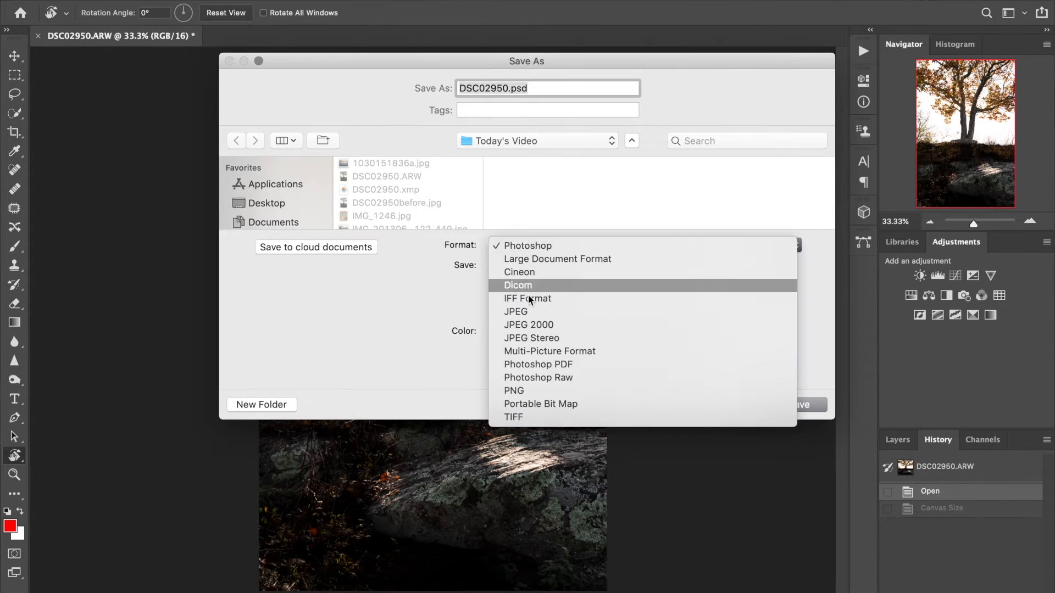
pyautogui.click(528, 311)
pyautogui.click(512, 88)
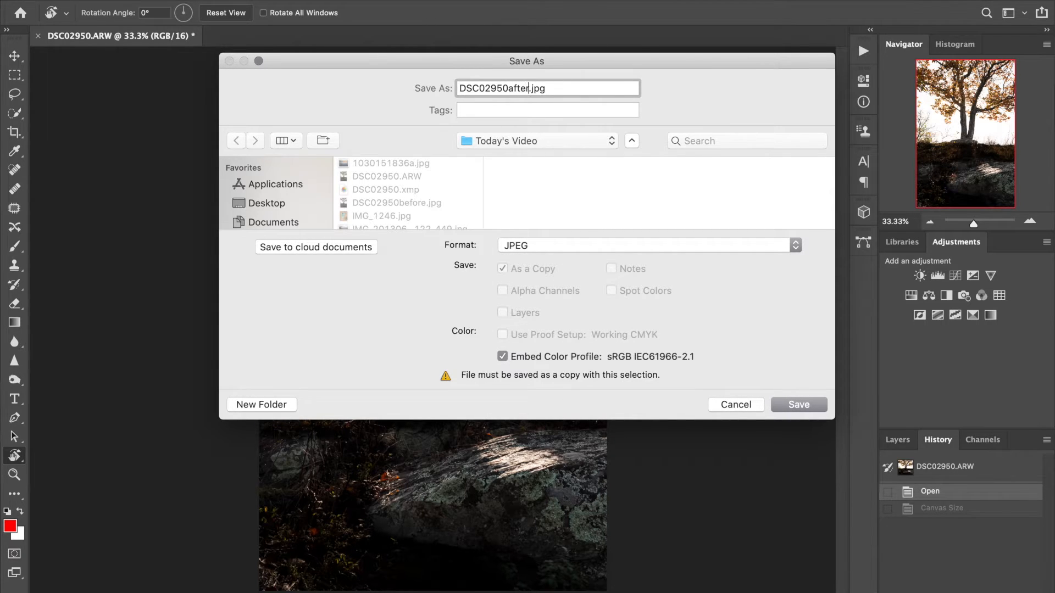
pyautogui.write('after')
pyautogui.press('Return')
pyautogui.press('Return')
pyautogui.press('r')
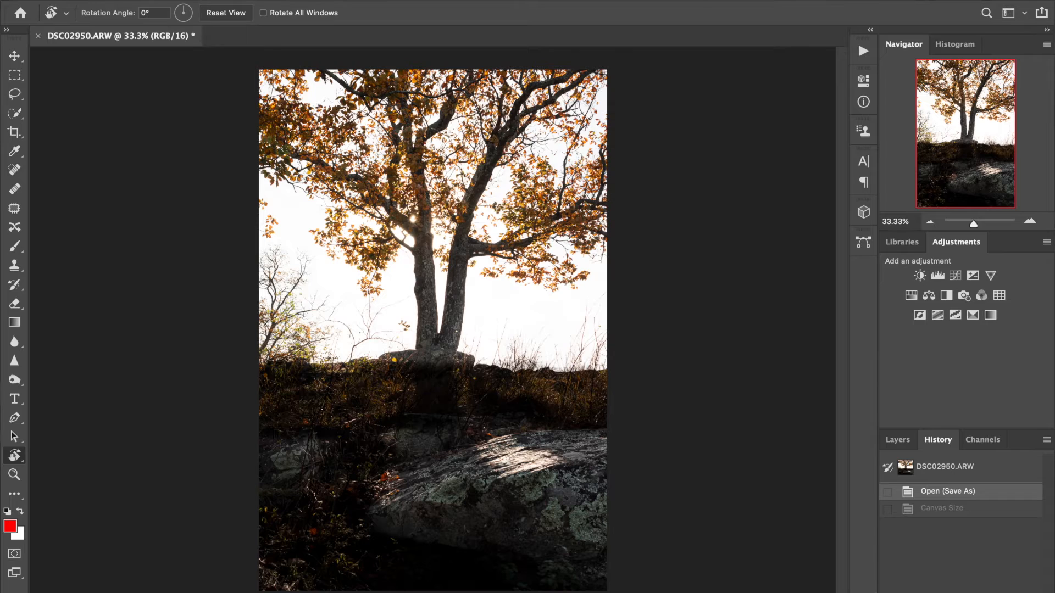
# - Switch to Adobe Bridge and view the original DSC02950before.jpg in full-screen preview
pyautogui.click(467, 580)
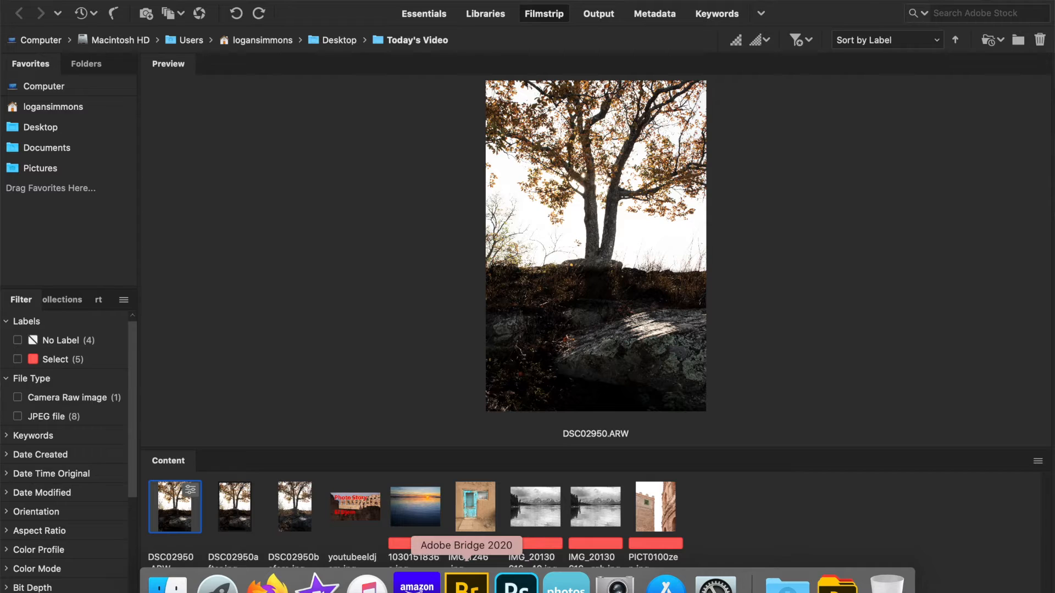
pyautogui.click(287, 512)
pyautogui.press('space')
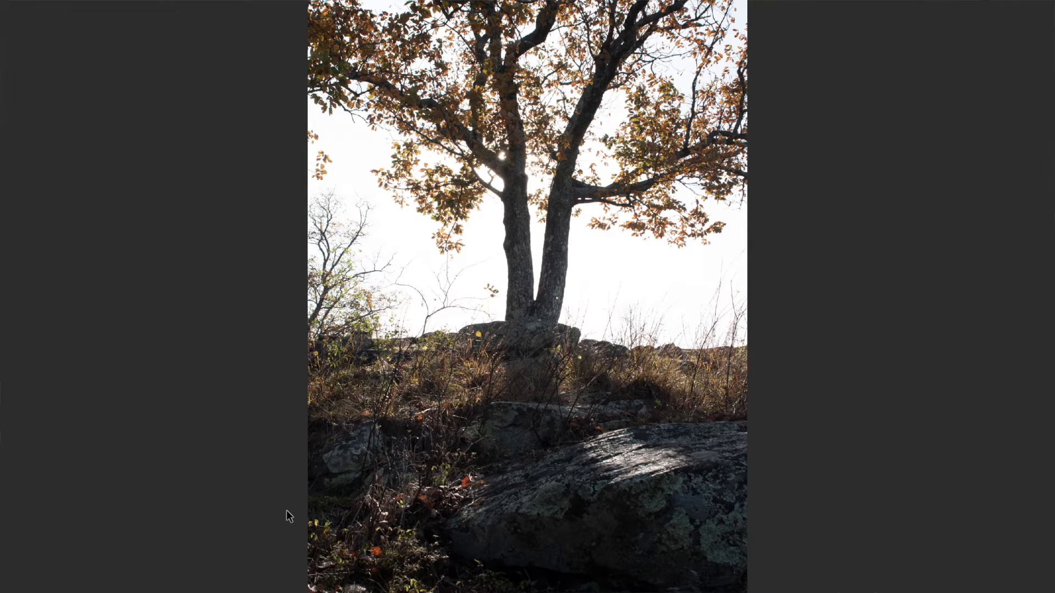